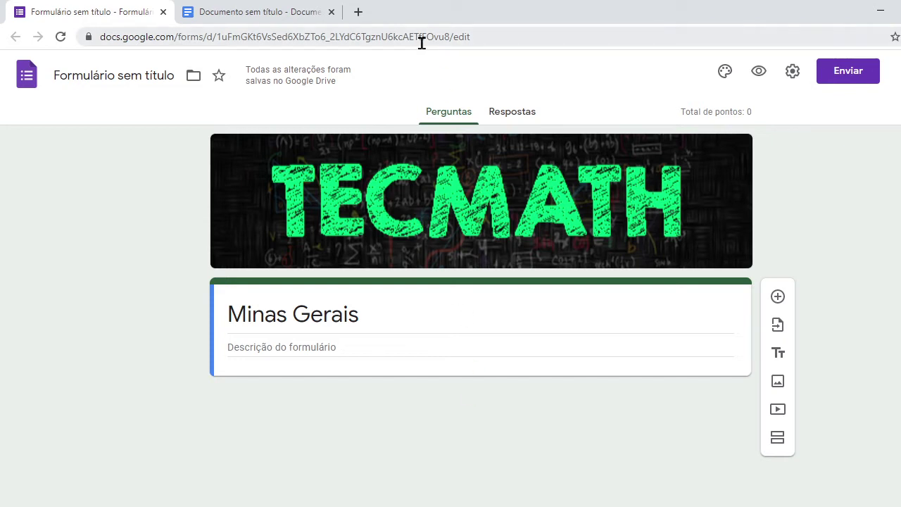
Glance at the source document, return to the form and add a new question below the Minas Gerais title
{"action": "left_click", "coordinate": [288, 7]}
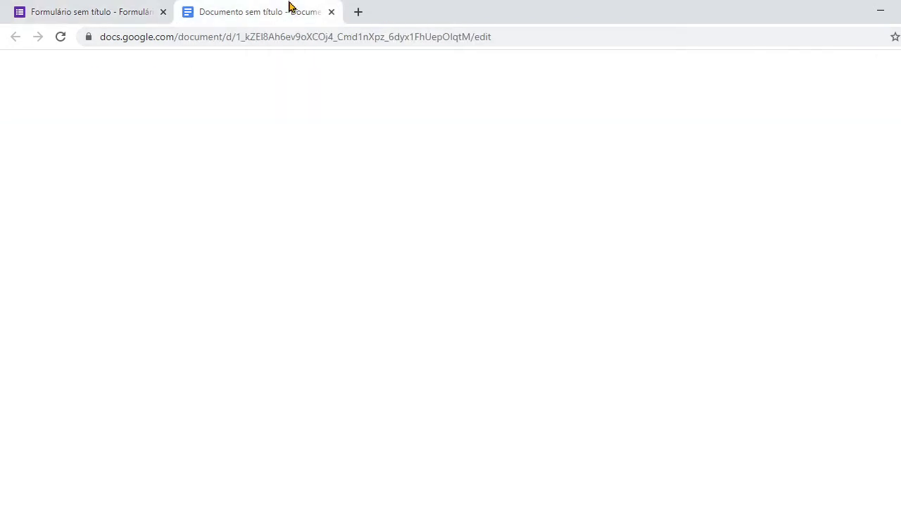
{"action": "left_click", "coordinate": [110, 6]}
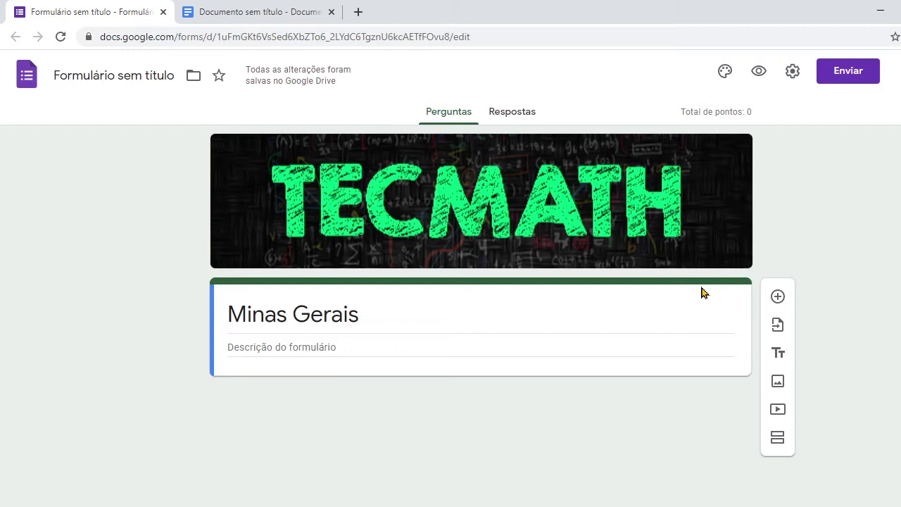
{"action": "left_click", "coordinate": [779, 297]}
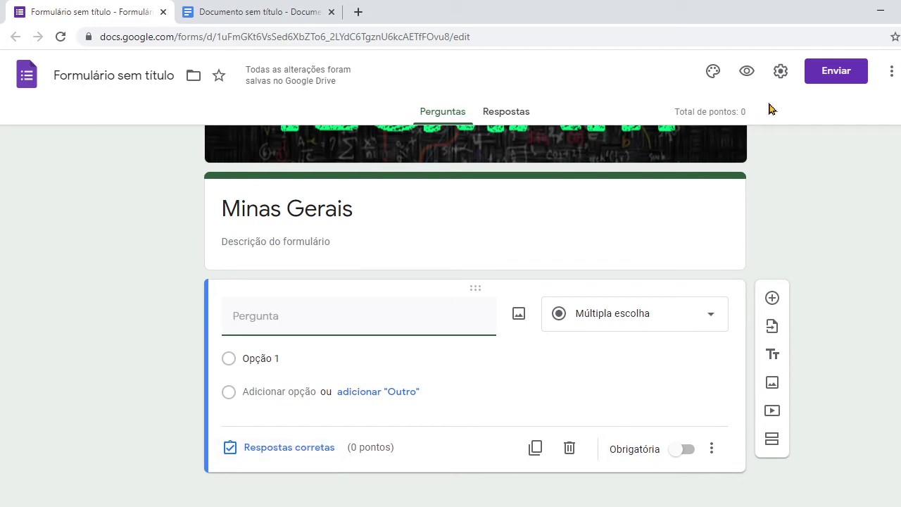
Turn off the Criar teste option in the form's settings and save the change
{"action": "left_click", "coordinate": [780, 83]}
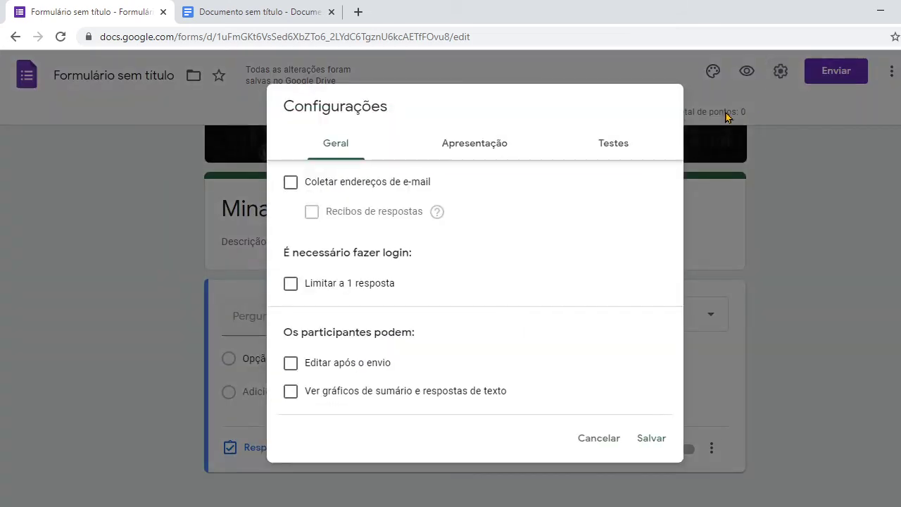
{"action": "left_click", "coordinate": [612, 144]}
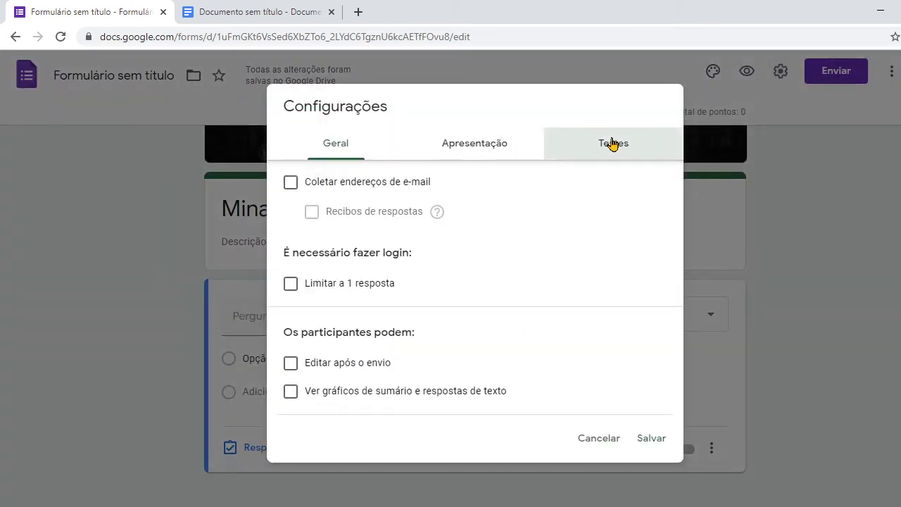
{"action": "left_click", "coordinate": [288, 181]}
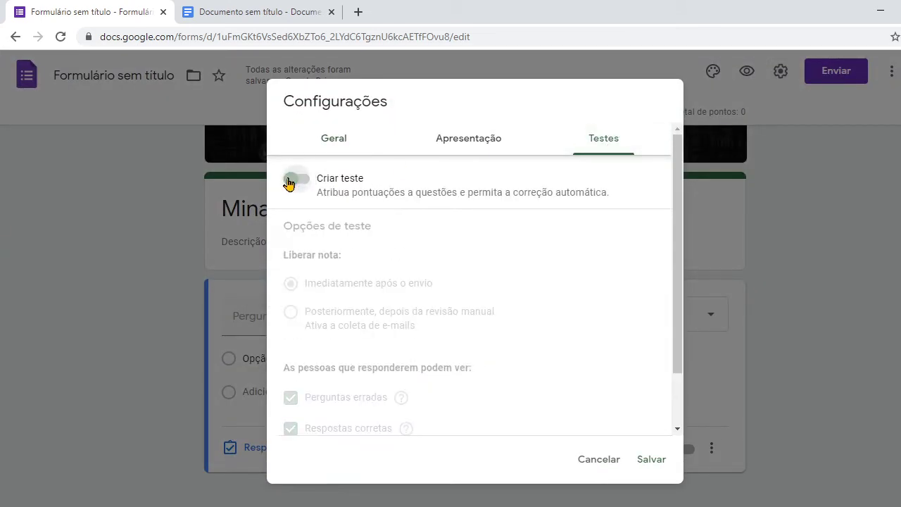
{"action": "left_click", "coordinate": [649, 464]}
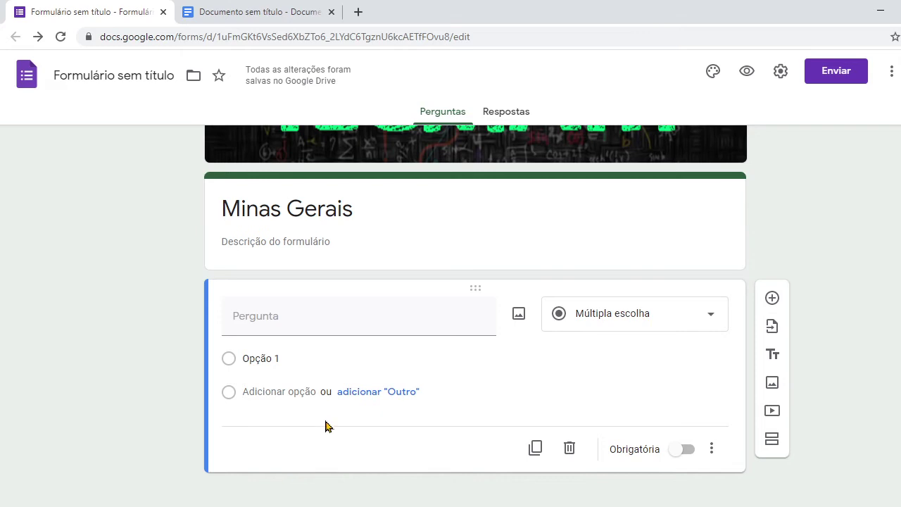
Turn on the Criar teste option in the form's settings and save the change
{"action": "left_click", "coordinate": [780, 72]}
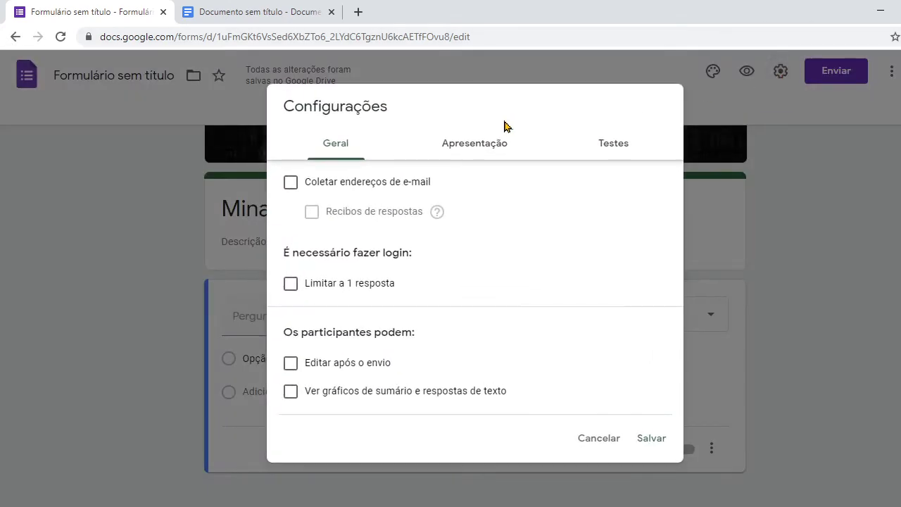
{"action": "left_click", "coordinate": [610, 146]}
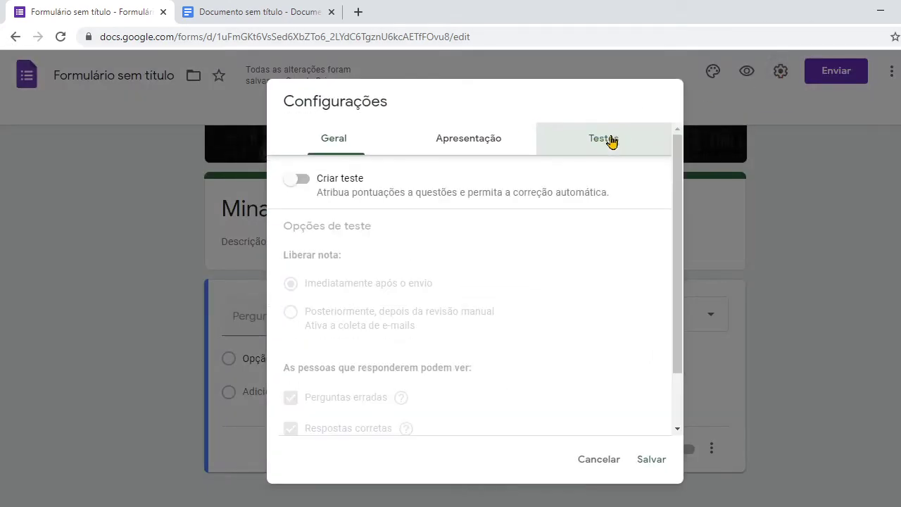
{"action": "left_click", "coordinate": [300, 179]}
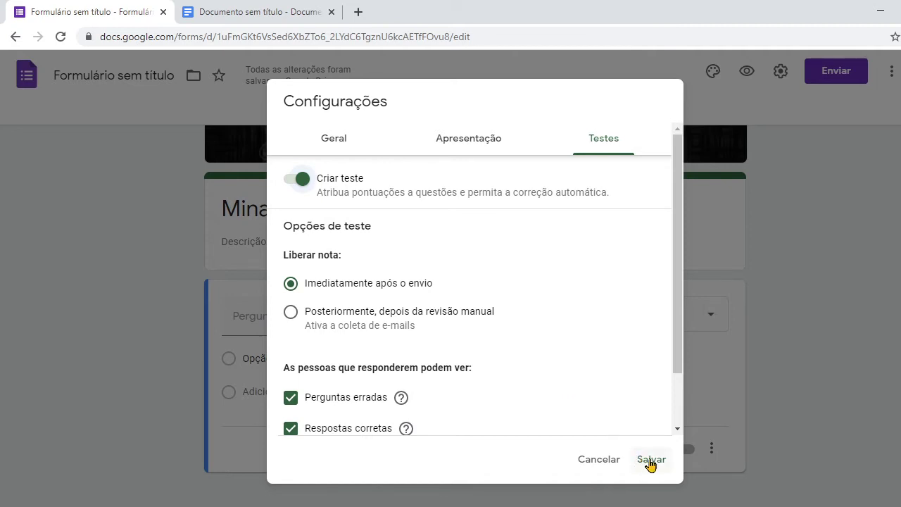
{"action": "left_click", "coordinate": [649, 459]}
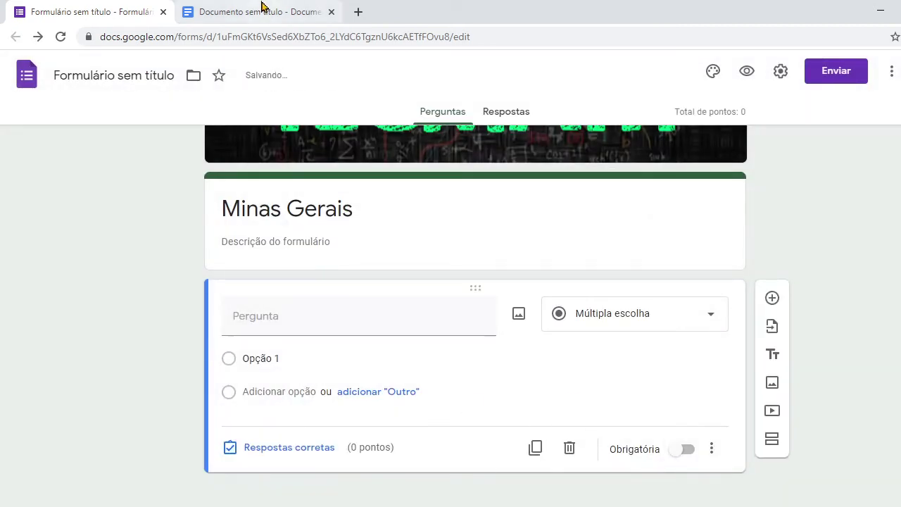
Copy "Qual a capital de Minas Gerais ?" from the source document into the new question's title
{"action": "left_click", "coordinate": [261, 10]}
{"action": "left_click_drag", "start_coordinate": [438, 213], "coordinate": [276, 198]}
{"action": "key", "text": "ctrl+c"}
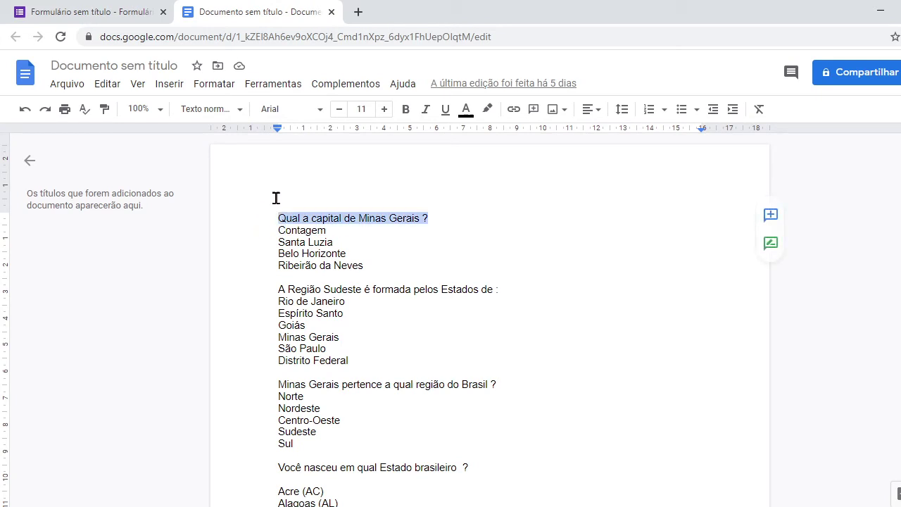
{"action": "left_click", "coordinate": [145, 10]}
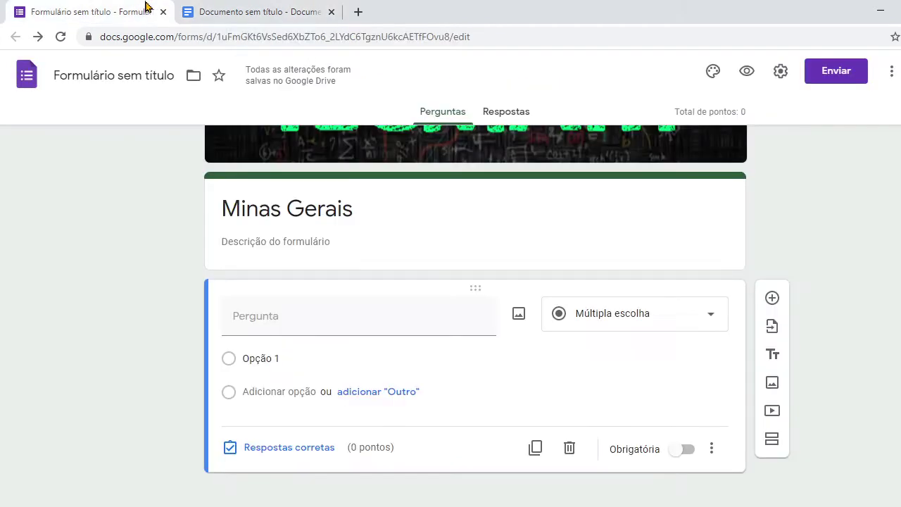
{"action": "left_click", "coordinate": [317, 315]}
{"action": "key", "text": "ctrl+v"}
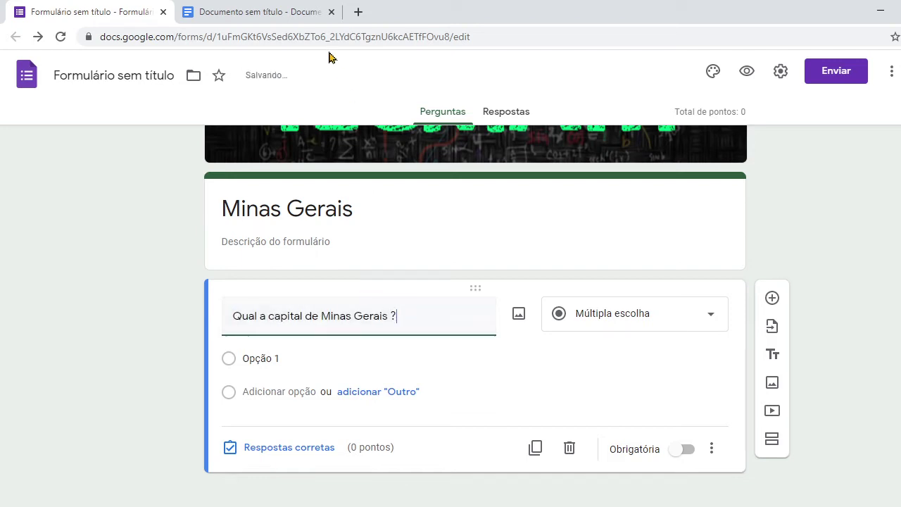
Copy Contagem, Santa Luzia, Belo Horizonte and Ribeirão da Neves from the source document into the question as its answer options
{"action": "left_click", "coordinate": [255, 11]}
{"action": "left_click_drag", "start_coordinate": [372, 267], "coordinate": [274, 232]}
{"action": "key", "text": "ctrl+c"}
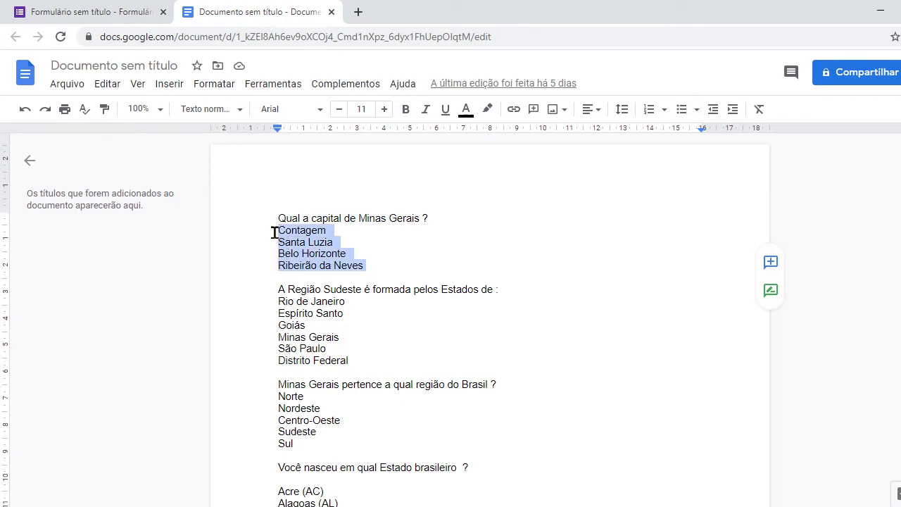
{"action": "left_click", "coordinate": [159, 6]}
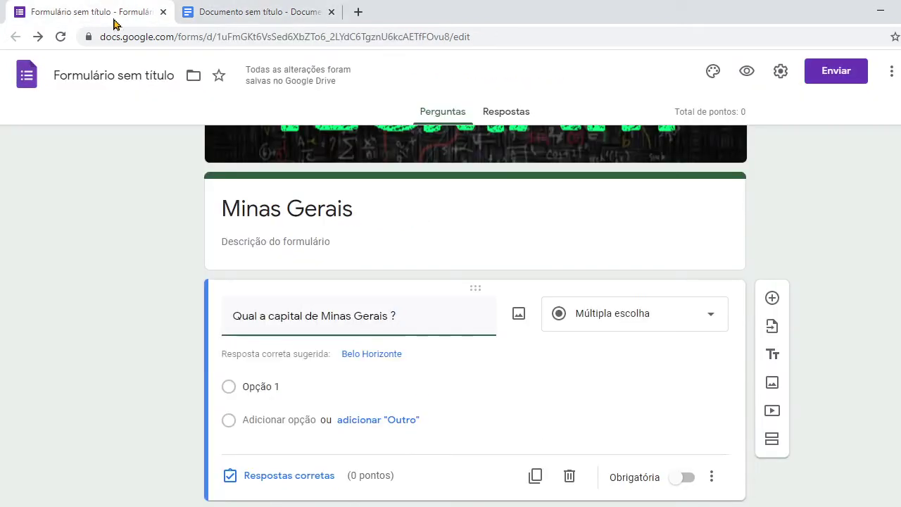
{"action": "left_click", "coordinate": [263, 386]}
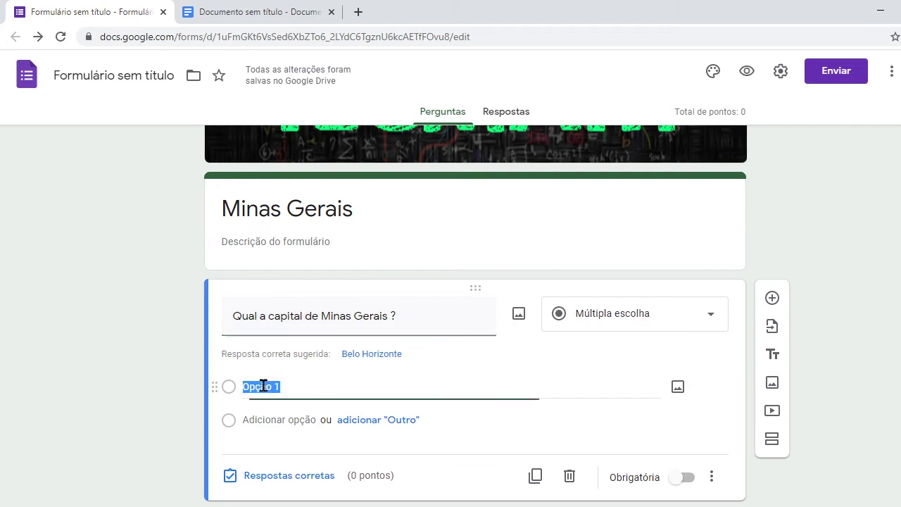
{"action": "key", "text": "ctrl+v"}
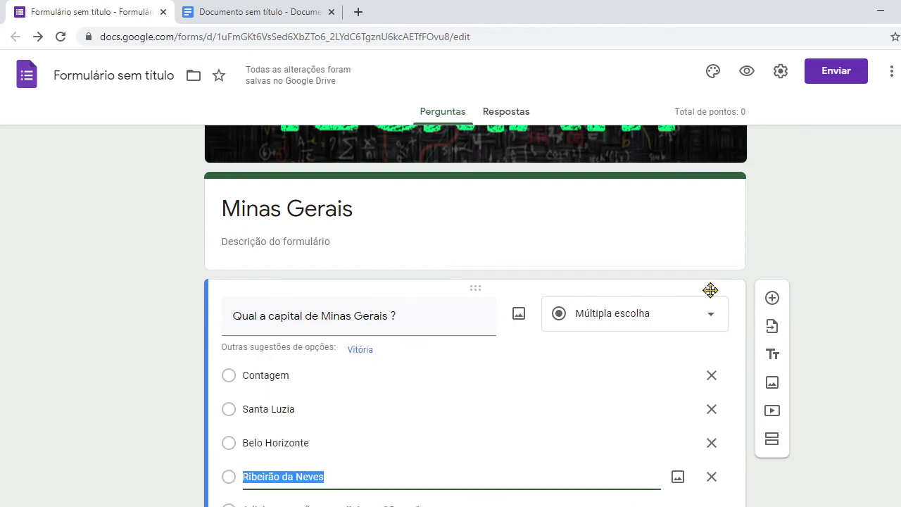
Mark Belo Horizonte as the correct answer and make the question required
{"action": "scroll", "coordinate": [475, 317], "scroll_direction": "down", "scroll_amount": 1}
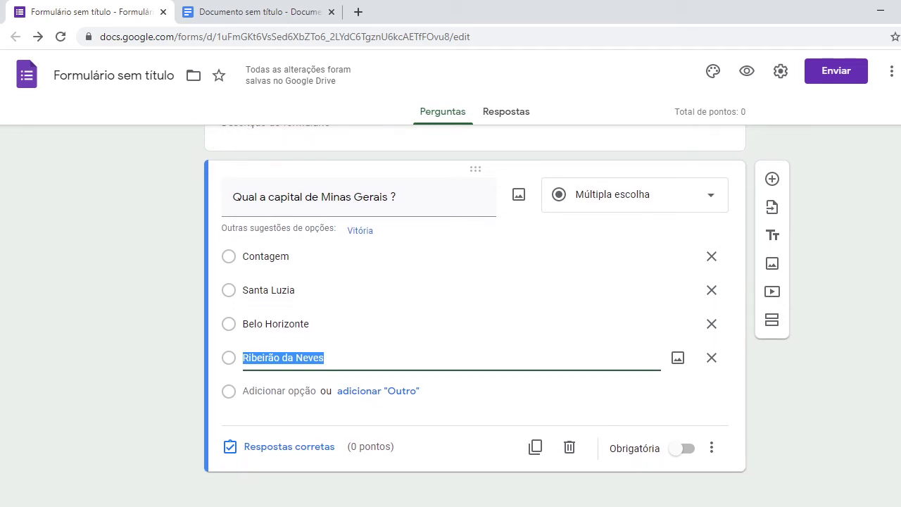
{"action": "left_click", "coordinate": [281, 457]}
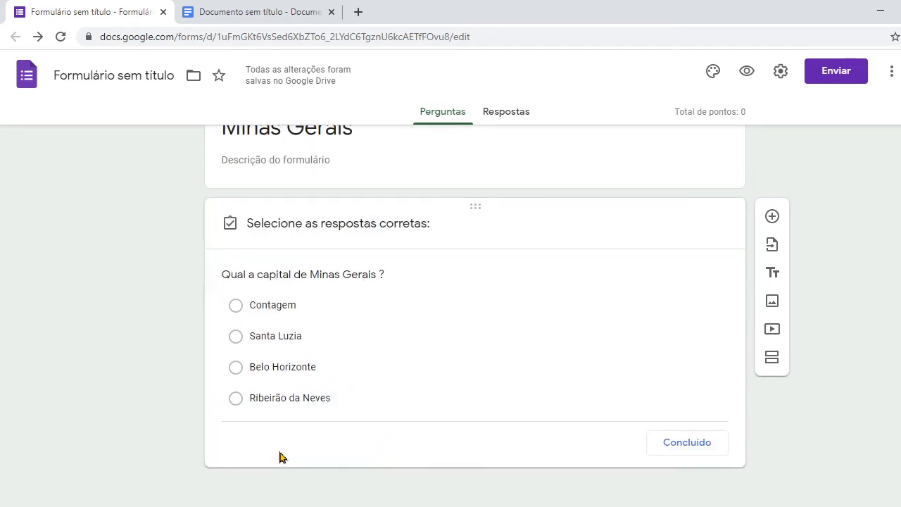
{"action": "left_click", "coordinate": [237, 337]}
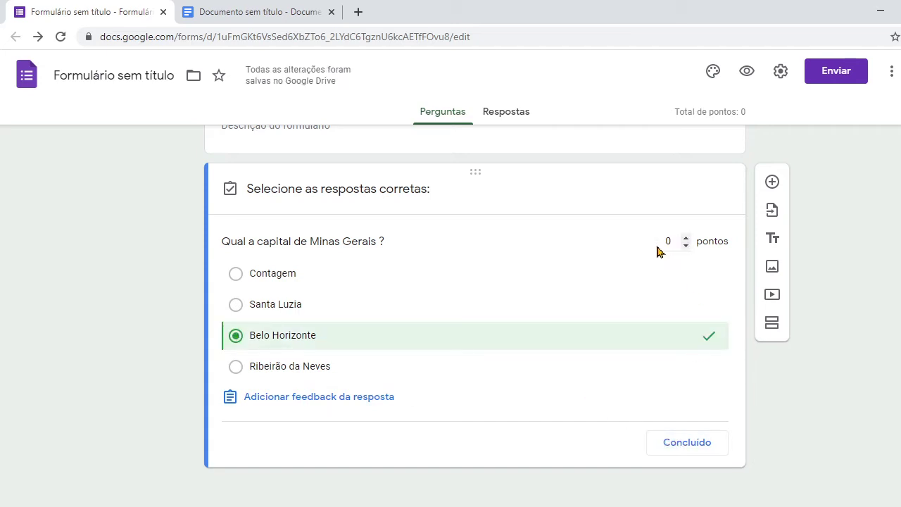
{"action": "left_click", "coordinate": [689, 443]}
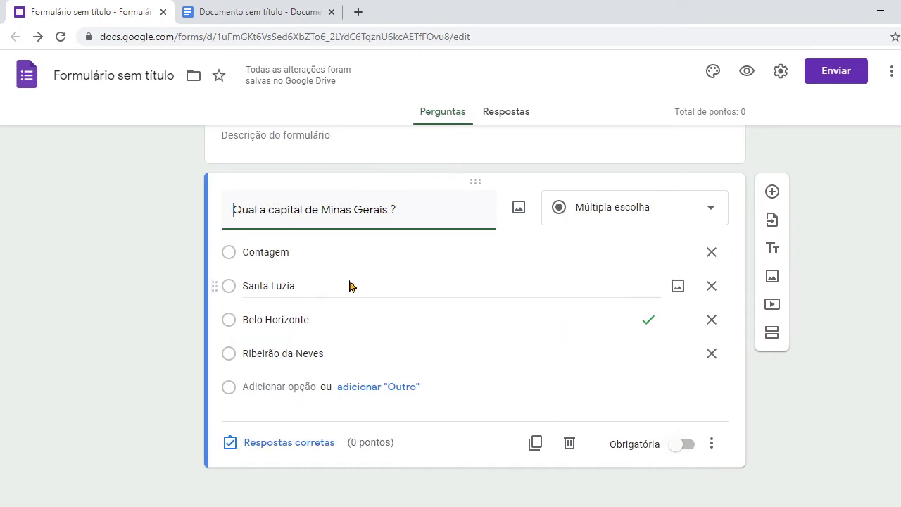
{"action": "left_click", "coordinate": [690, 446]}
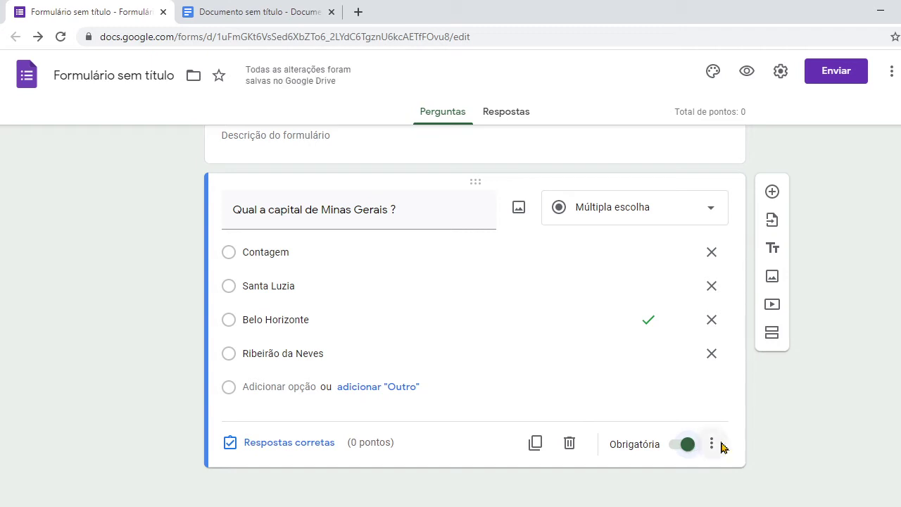
Show the description field on the capital question, hide it again and review the question's other options
{"action": "left_click", "coordinate": [710, 445]}
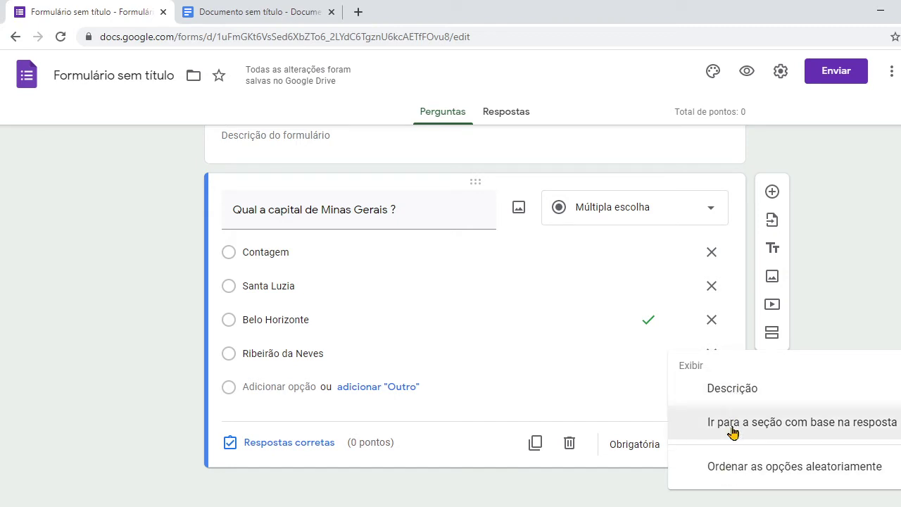
{"action": "left_click", "coordinate": [736, 389]}
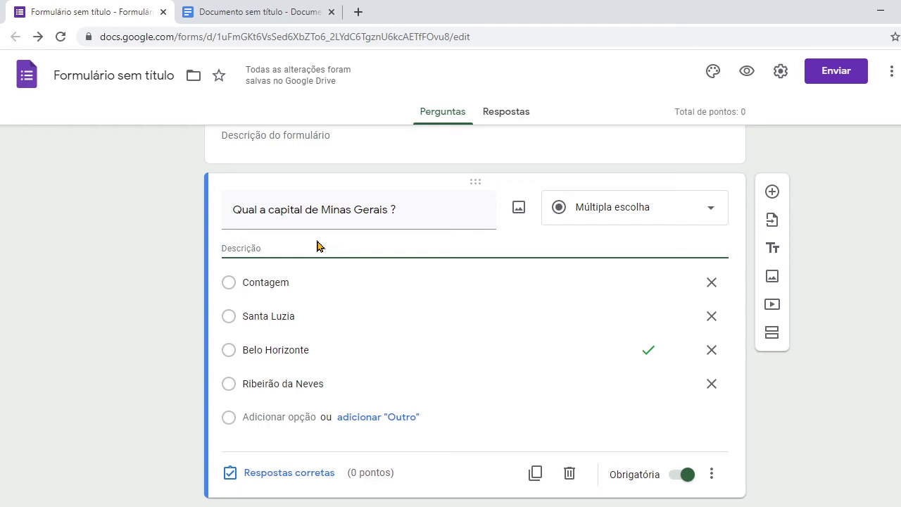
{"action": "left_click", "coordinate": [712, 468]}
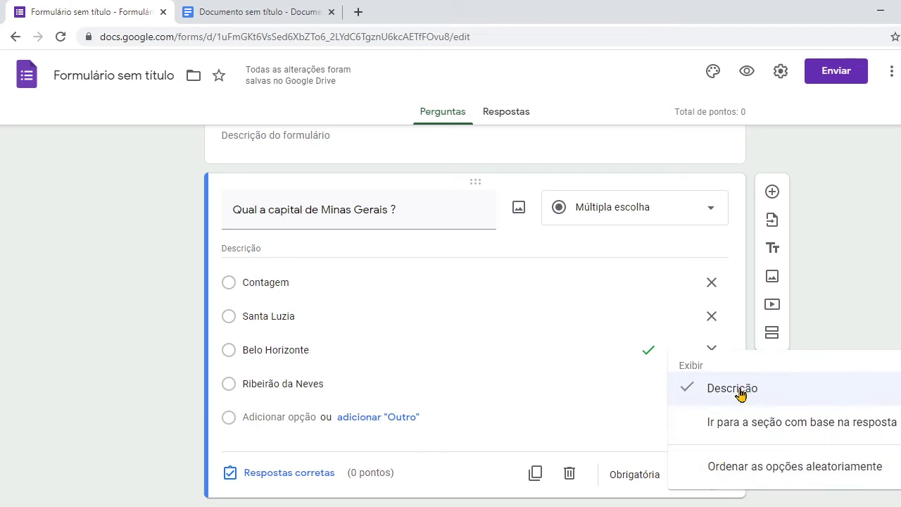
{"action": "left_click", "coordinate": [744, 388]}
{"action": "left_click", "coordinate": [711, 445]}
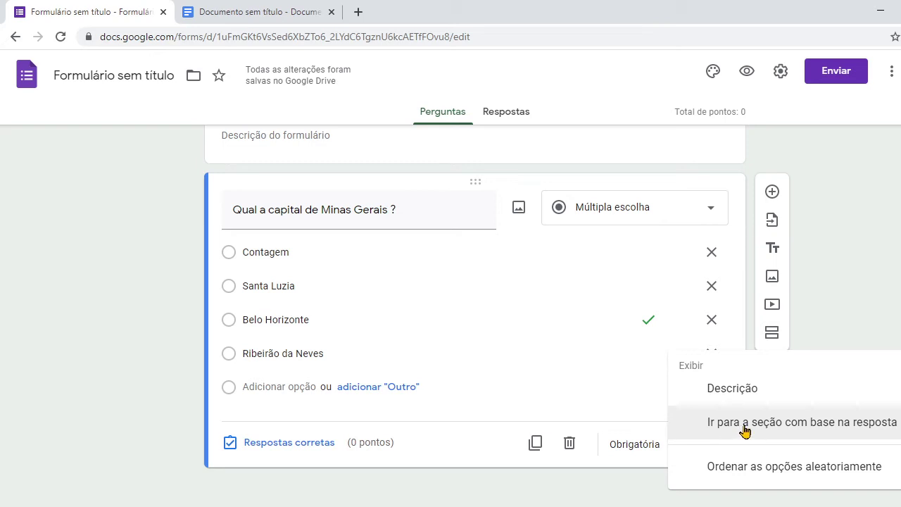
{"action": "left_click", "coordinate": [588, 410]}
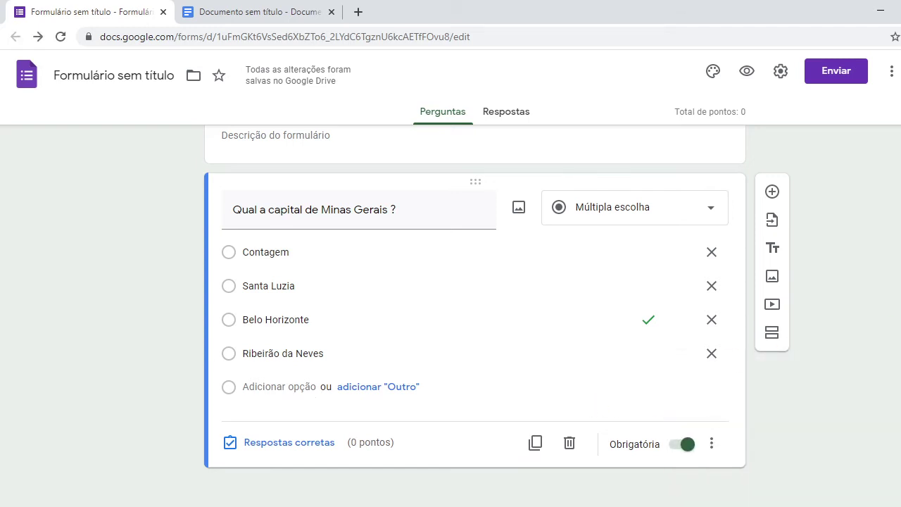
Add a second section after the capital question and title it "Acerto"
{"action": "left_click", "coordinate": [773, 332]}
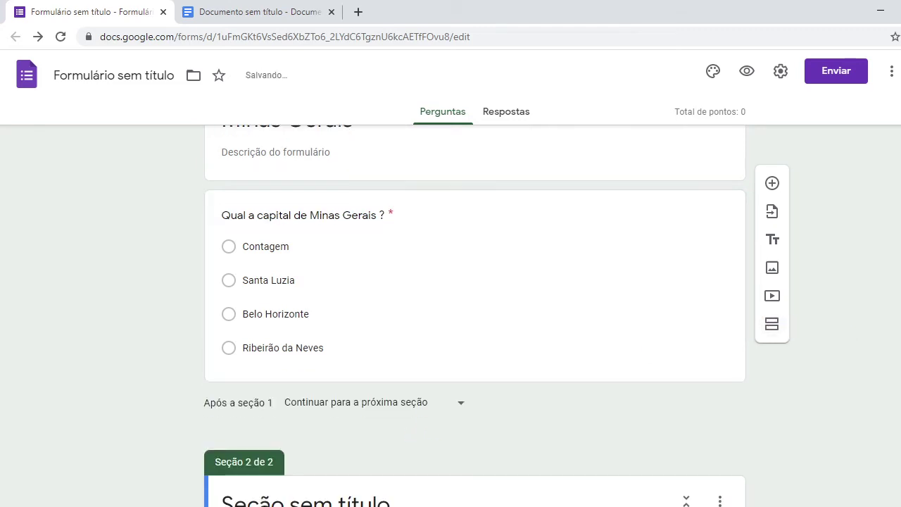
{"action": "left_click", "coordinate": [332, 420]}
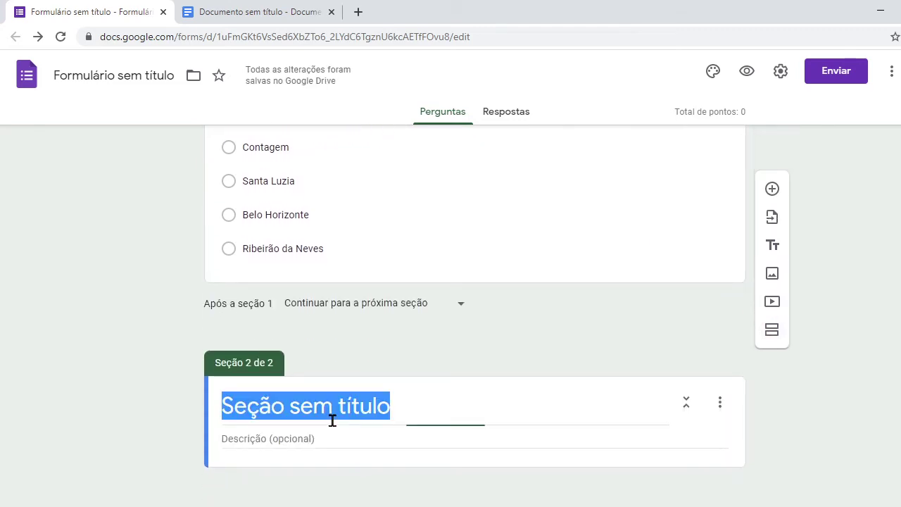
{"action": "type", "text": "Ax"}
{"action": "key", "text": "BackSpace"}
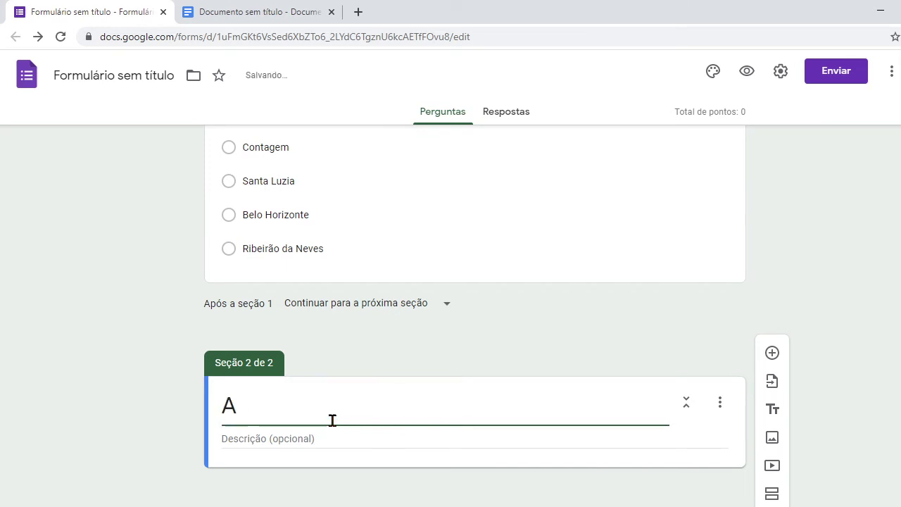
{"action": "type", "text": "certo"}
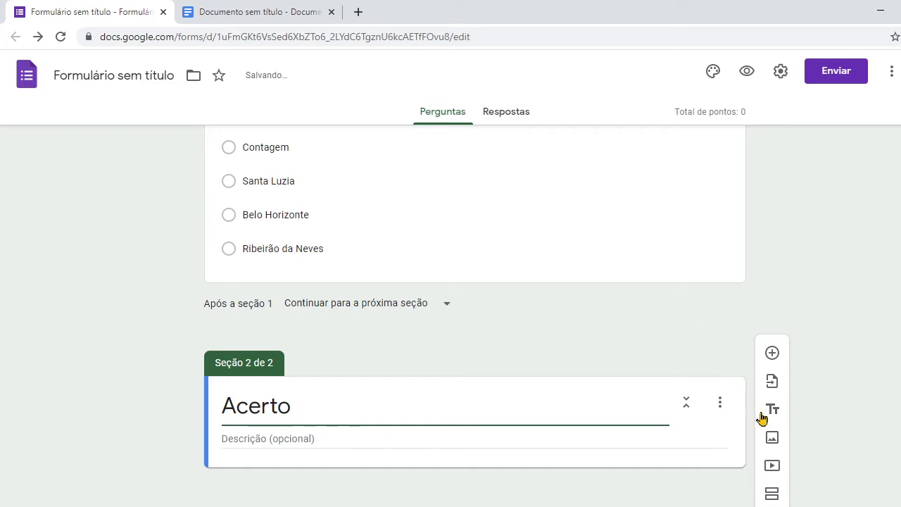
Add a third section after Acerto and title it "Erro"
{"action": "left_click", "coordinate": [773, 496]}
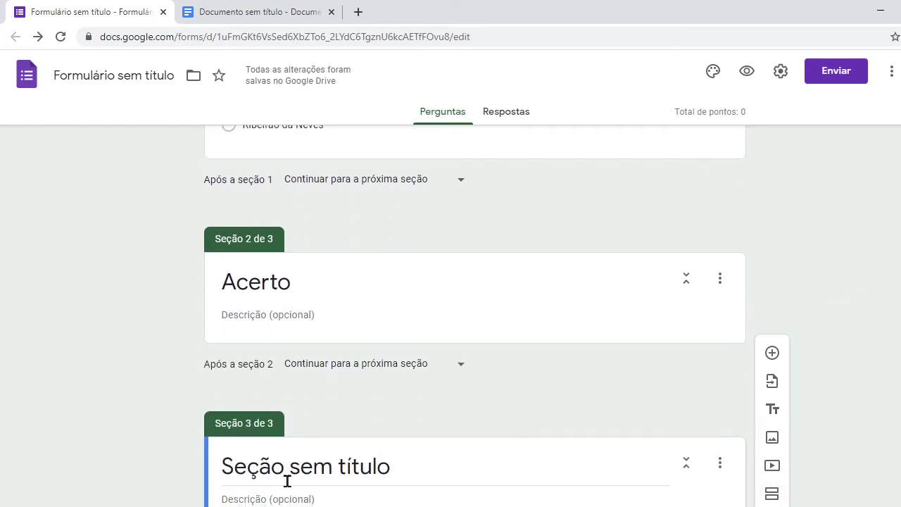
{"action": "left_click", "coordinate": [265, 464]}
{"action": "type", "text": "E"}
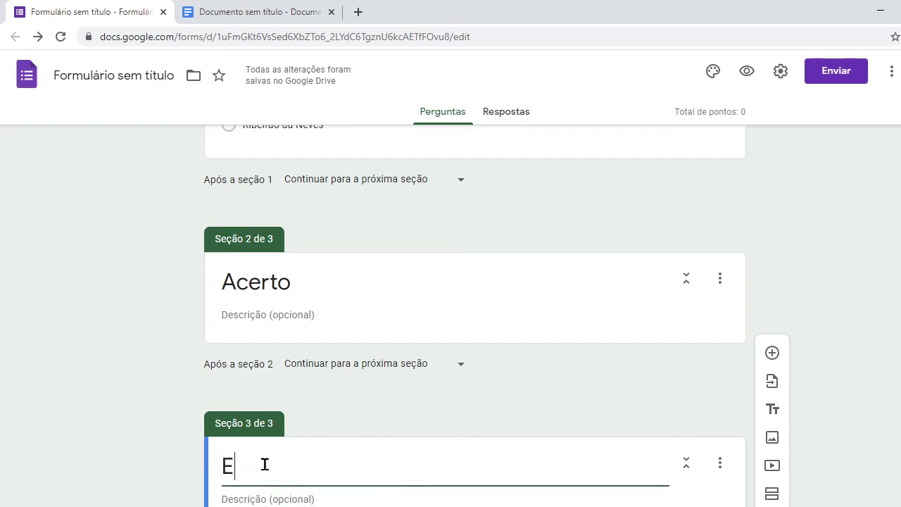
{"action": "type", "text": "rro"}
{"action": "scroll", "coordinate": [658, 324], "scroll_direction": "up", "scroll_amount": 3}
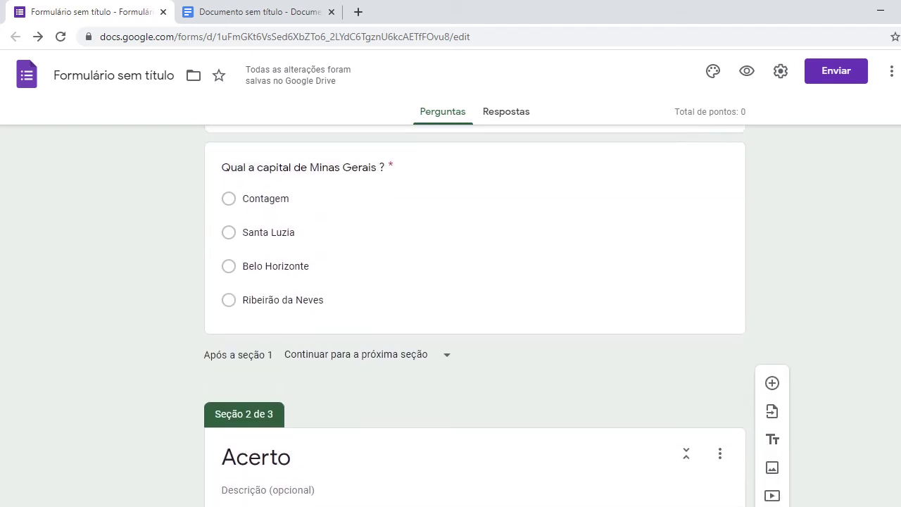
Enable section navigation based on the answer for the capital question and send Belo Horizonte to section 2 (Acerto)
{"action": "left_click", "coordinate": [658, 322]}
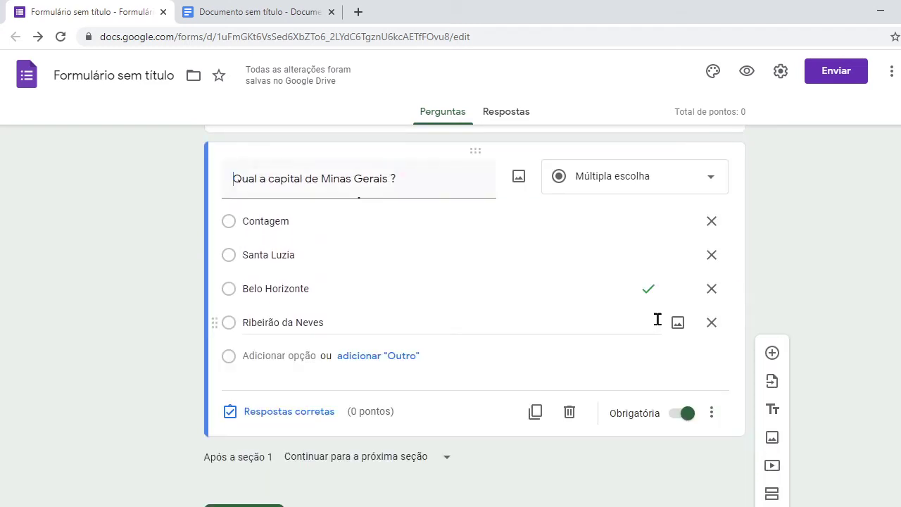
{"action": "left_click", "coordinate": [712, 413]}
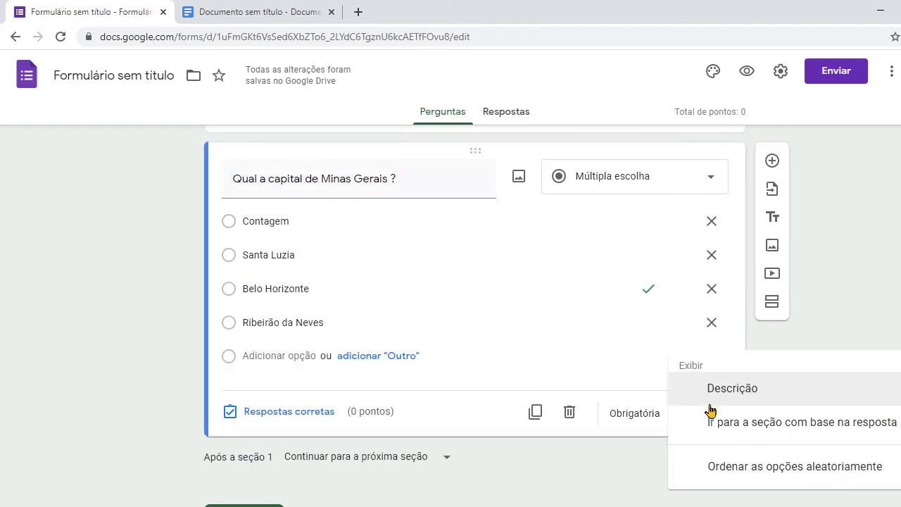
{"action": "left_click", "coordinate": [761, 422]}
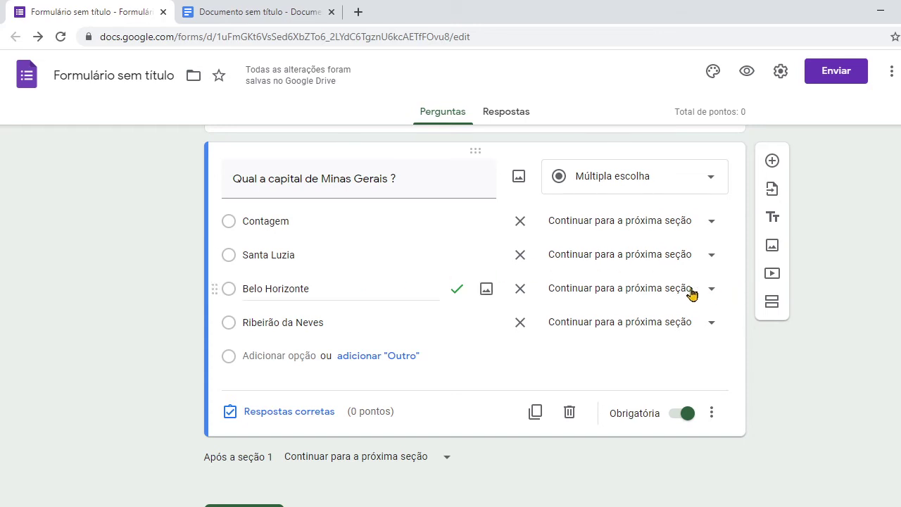
{"action": "left_click", "coordinate": [711, 293]}
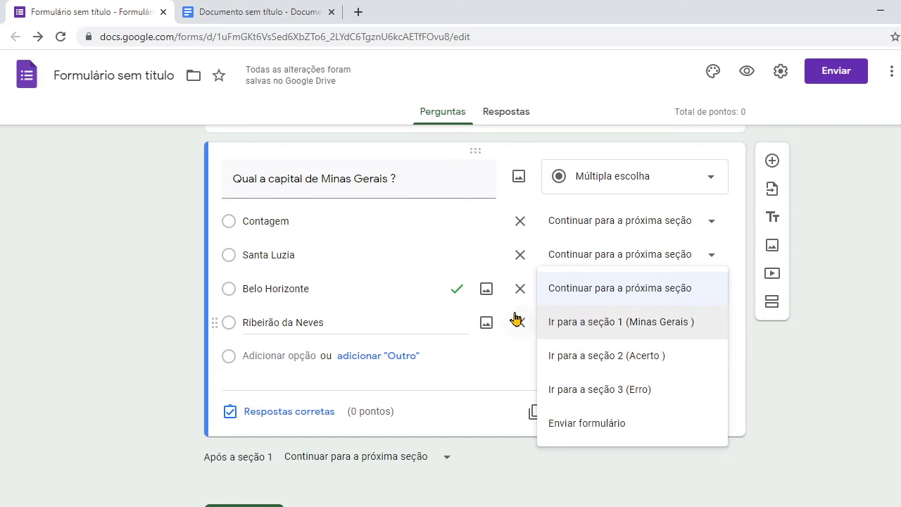
{"action": "left_click", "coordinate": [597, 356]}
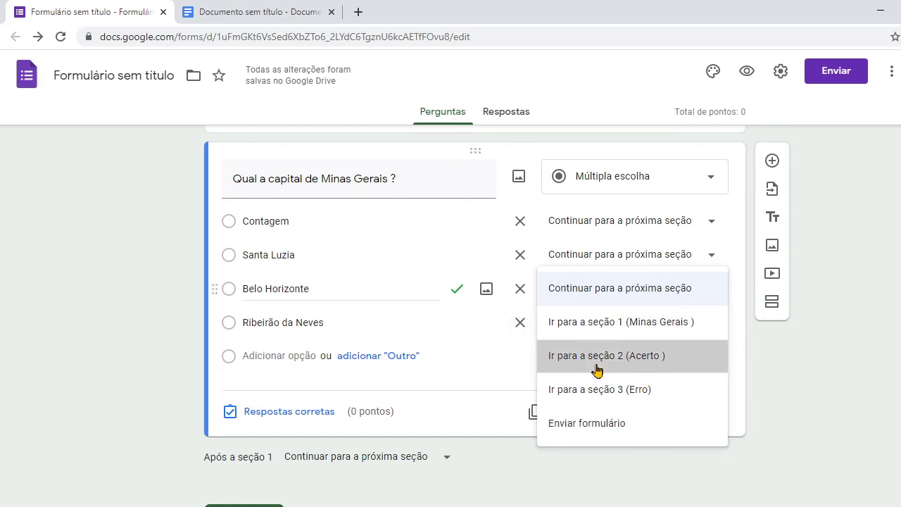
Send the wrong answers Contagem, Santa Luzia and Ribeirão da Neves to section 3 (Erro)
{"action": "left_click", "coordinate": [711, 223]}
{"action": "left_click", "coordinate": [616, 328]}
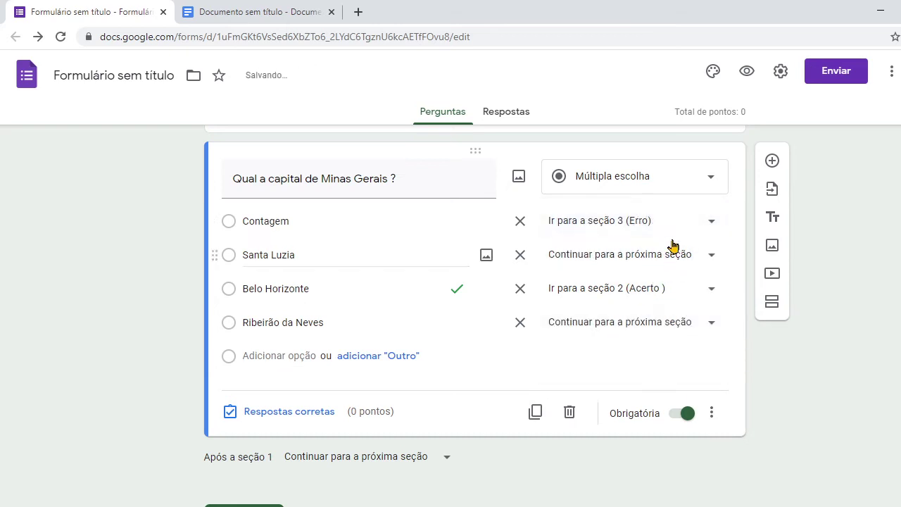
{"action": "left_click", "coordinate": [711, 255]}
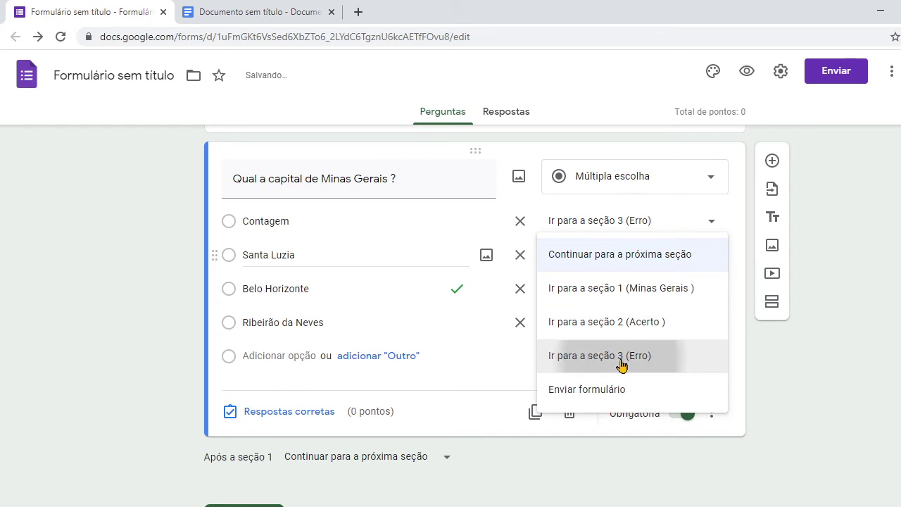
{"action": "left_click", "coordinate": [622, 359]}
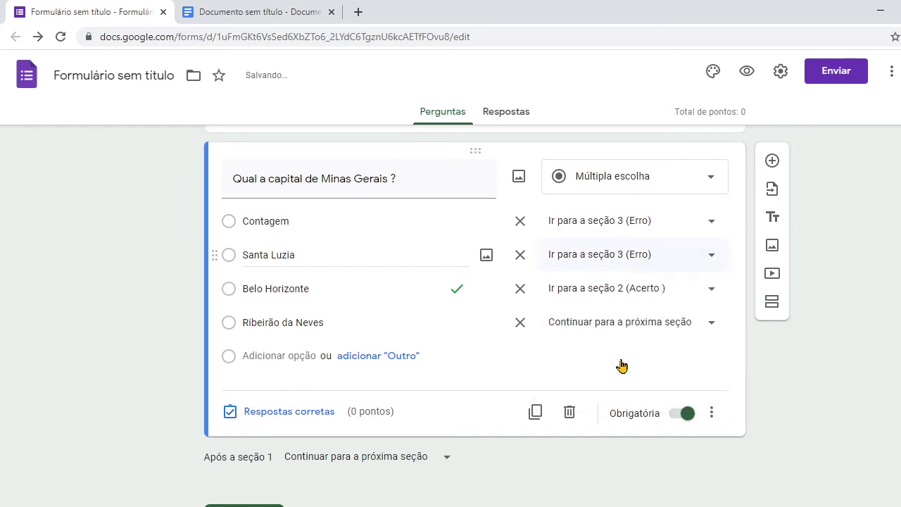
{"action": "left_click", "coordinate": [660, 318]}
{"action": "left_click", "coordinate": [628, 436]}
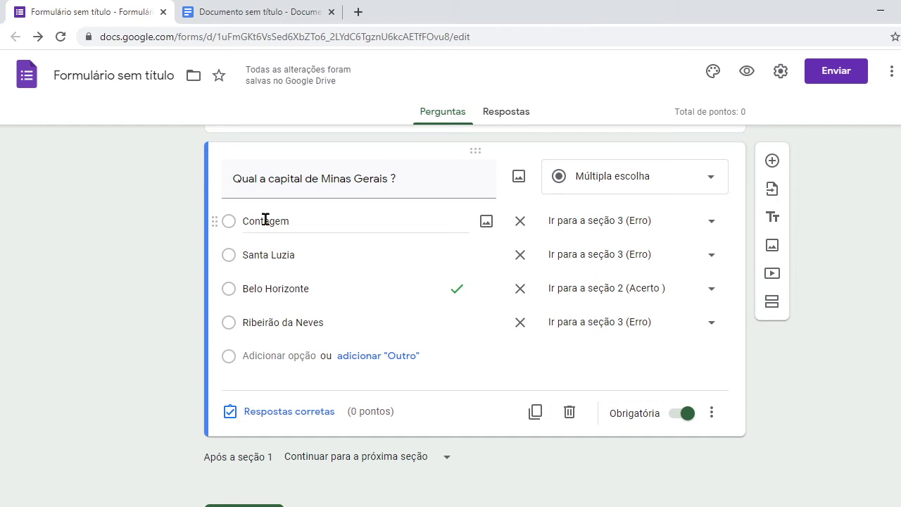
Preview the form and test the section routing with Belo Horizonte and with Contagem as the answer, then close the preview
{"action": "left_click", "coordinate": [750, 71]}
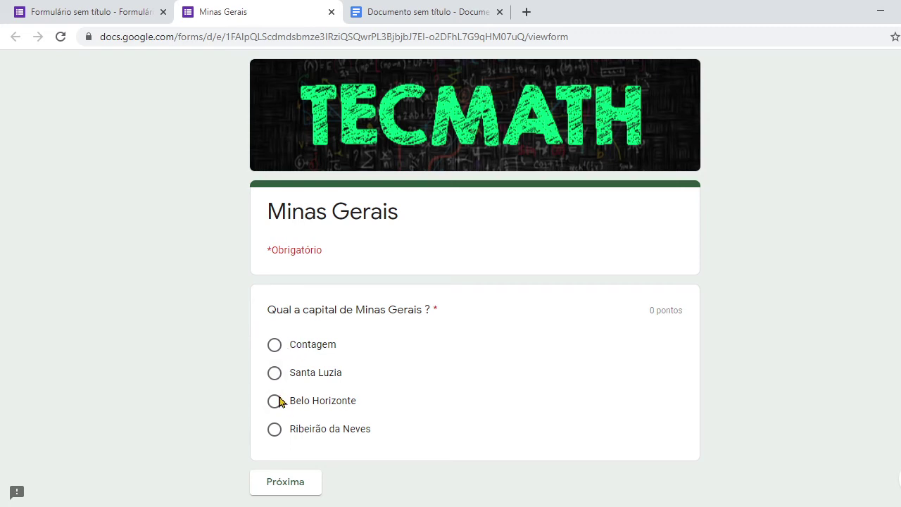
{"action": "left_click", "coordinate": [275, 401]}
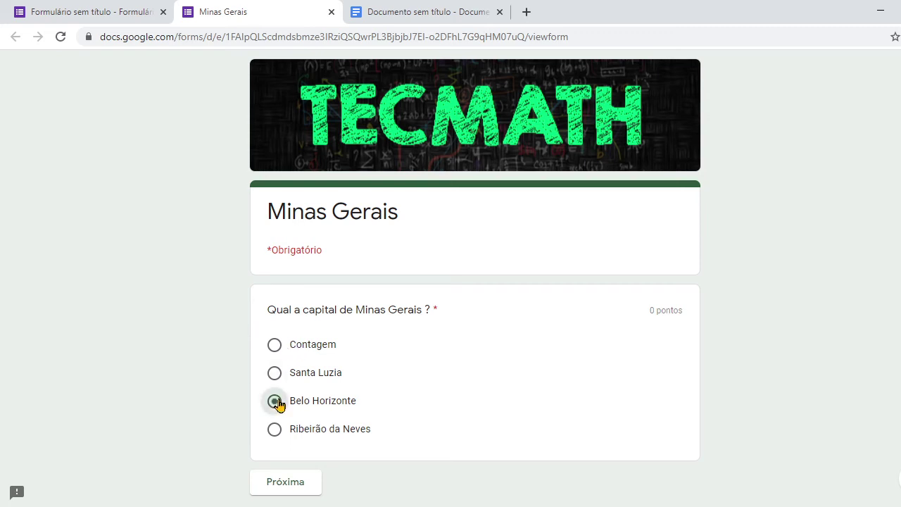
{"action": "left_click", "coordinate": [286, 485]}
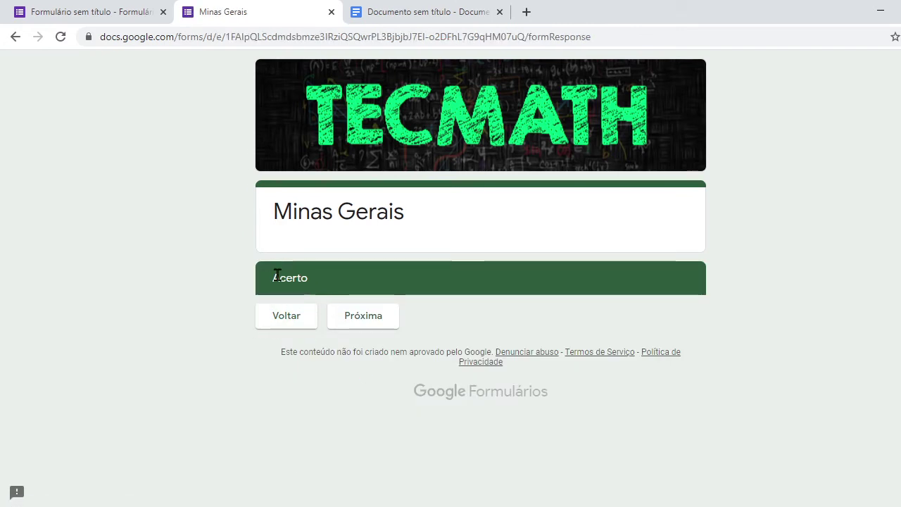
{"action": "left_click", "coordinate": [286, 317]}
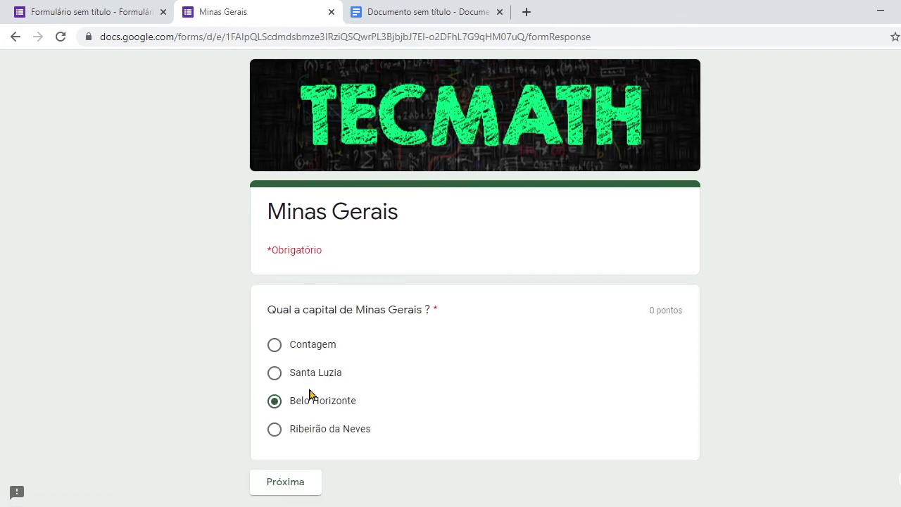
{"action": "left_click", "coordinate": [275, 345]}
{"action": "left_click", "coordinate": [291, 483]}
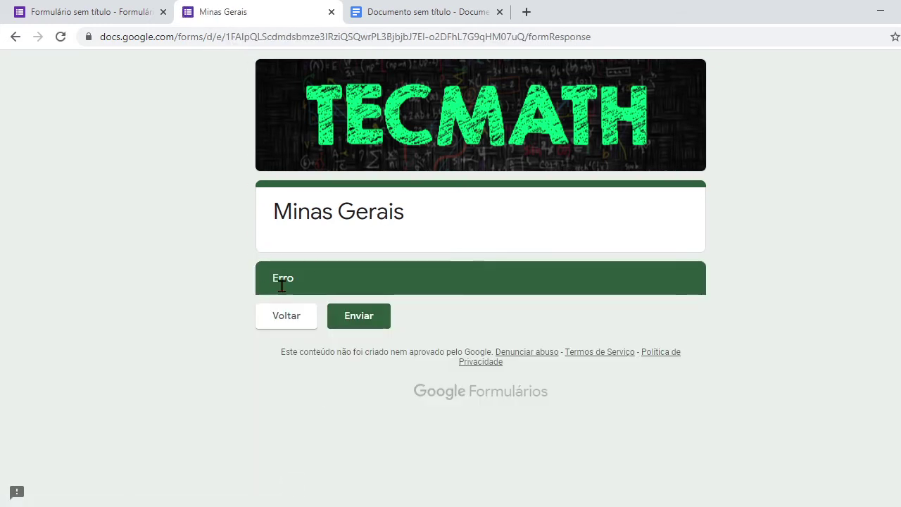
{"action": "left_click", "coordinate": [331, 12]}
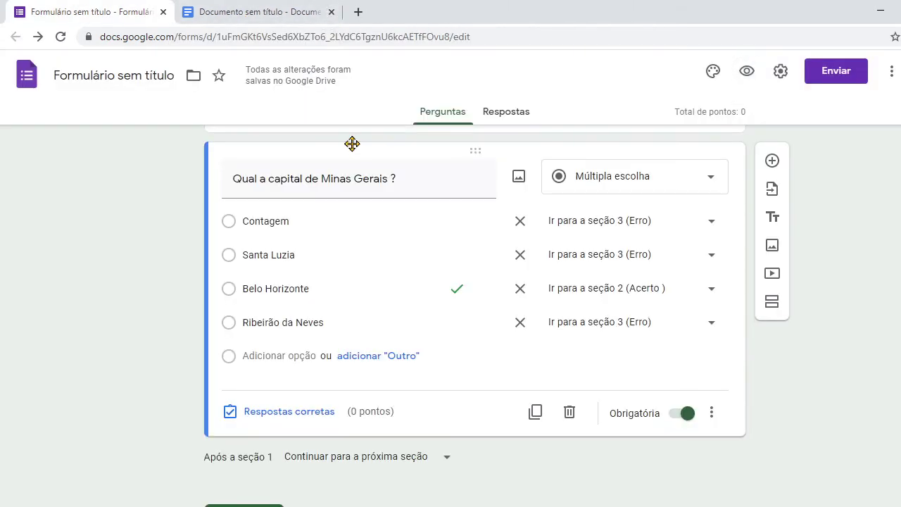
Turn off the answer-based section navigation for the capital question
{"action": "left_click", "coordinate": [708, 416]}
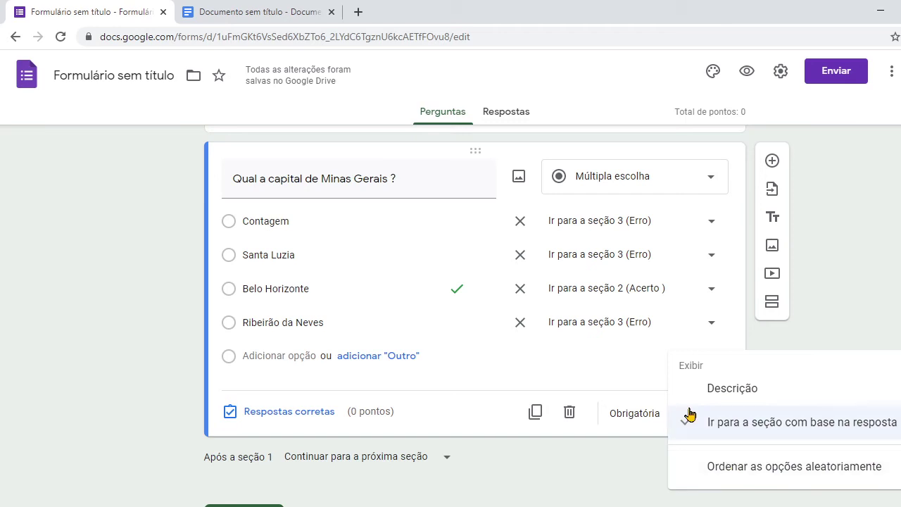
{"action": "left_click", "coordinate": [715, 422]}
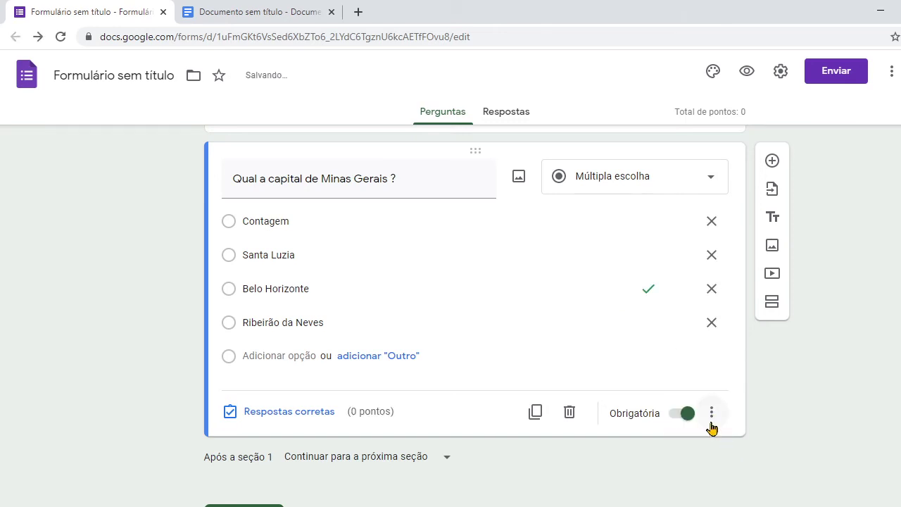
Set the capital question's options to random order and check their arrangement in the form preview
{"action": "left_click", "coordinate": [710, 416]}
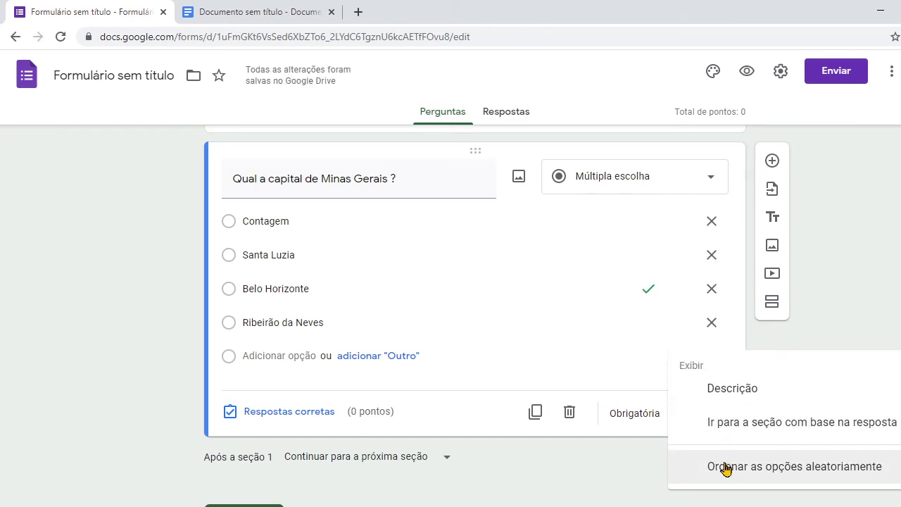
{"action": "left_click", "coordinate": [725, 468]}
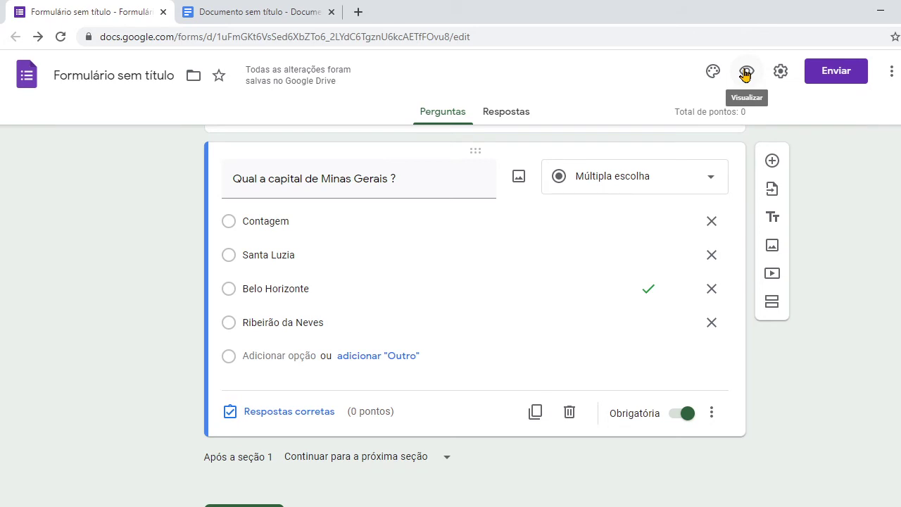
{"action": "left_click", "coordinate": [745, 73]}
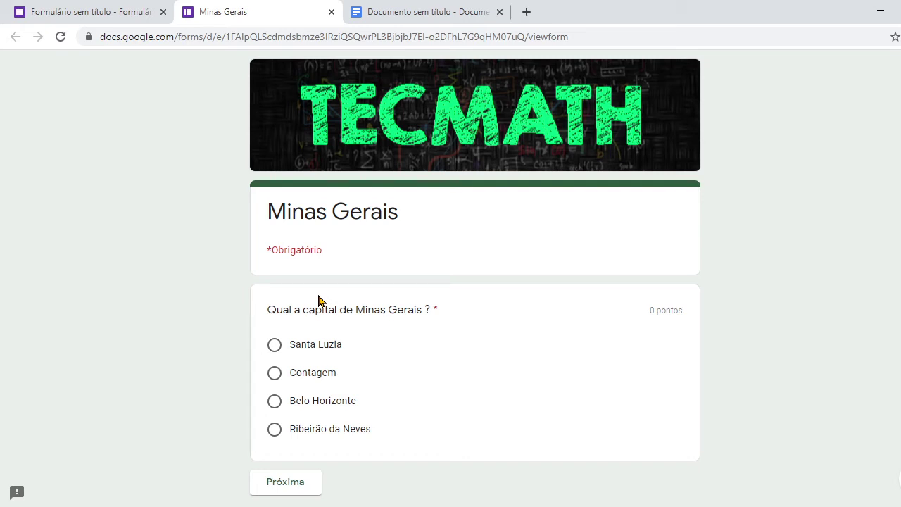
{"action": "left_click", "coordinate": [331, 12]}
Delete the Acerto and Erro sections from the form
{"action": "scroll", "coordinate": [493, 317], "scroll_direction": "down", "scroll_amount": 3}
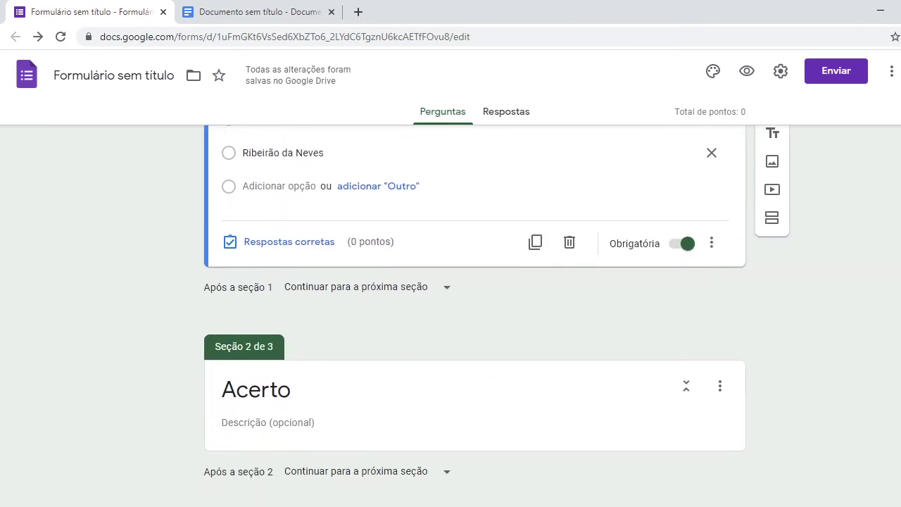
{"action": "left_click", "coordinate": [720, 402]}
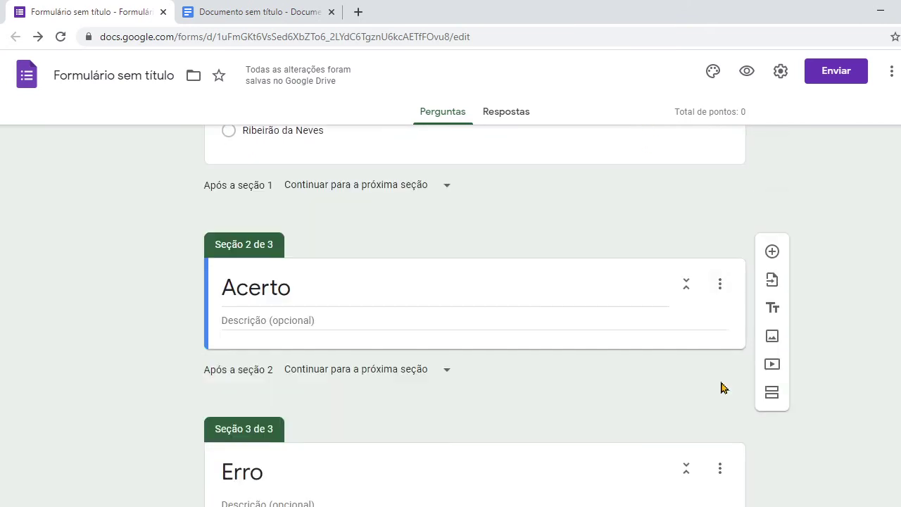
{"action": "scroll", "coordinate": [475, 316], "scroll_direction": "down", "scroll_amount": 1}
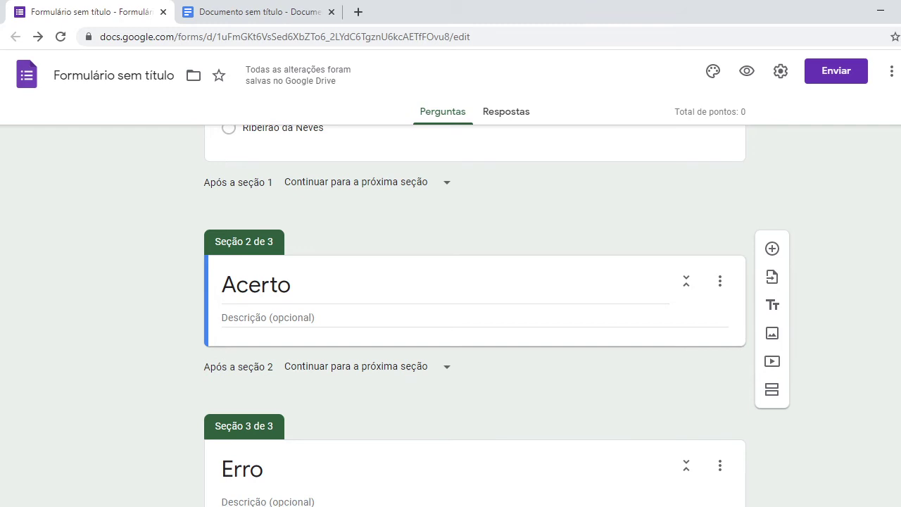
{"action": "scroll", "coordinate": [475, 315], "scroll_direction": "down", "scroll_amount": 1}
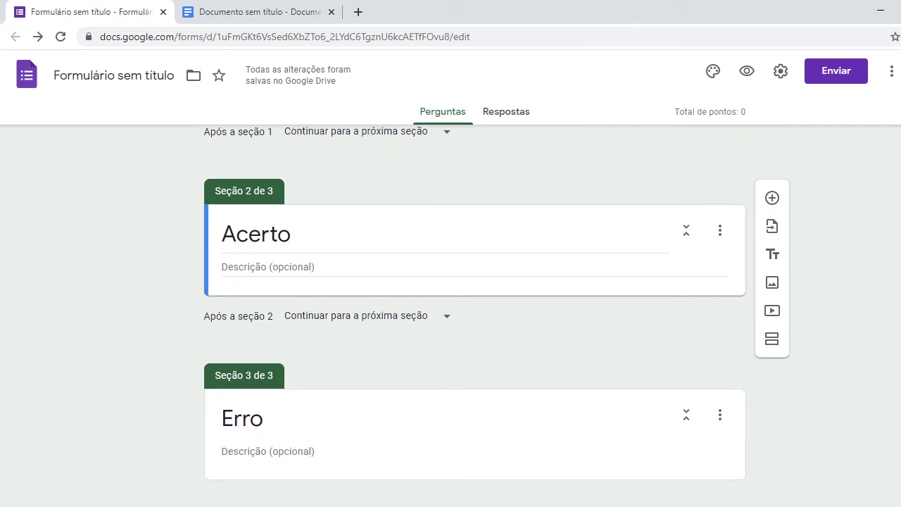
{"action": "left_click", "coordinate": [721, 219]}
{"action": "left_click", "coordinate": [746, 329]}
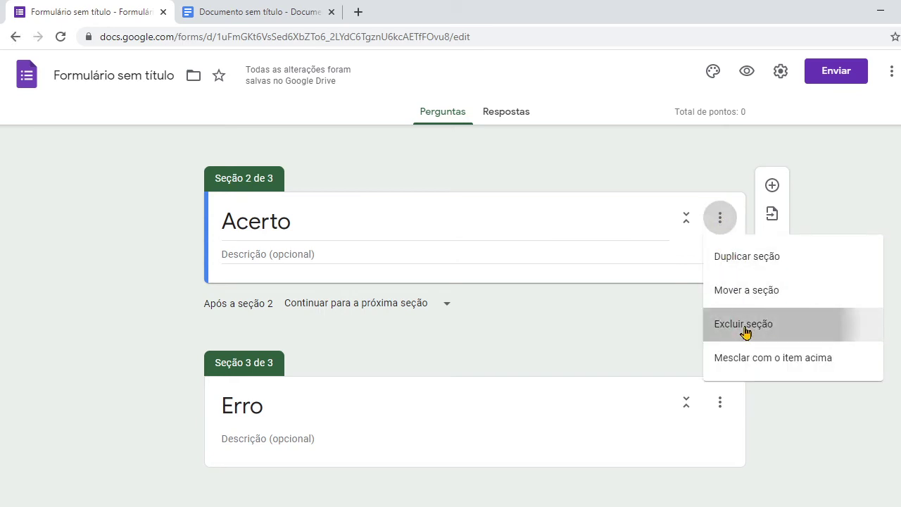
{"action": "left_click", "coordinate": [718, 390]}
{"action": "left_click", "coordinate": [735, 445]}
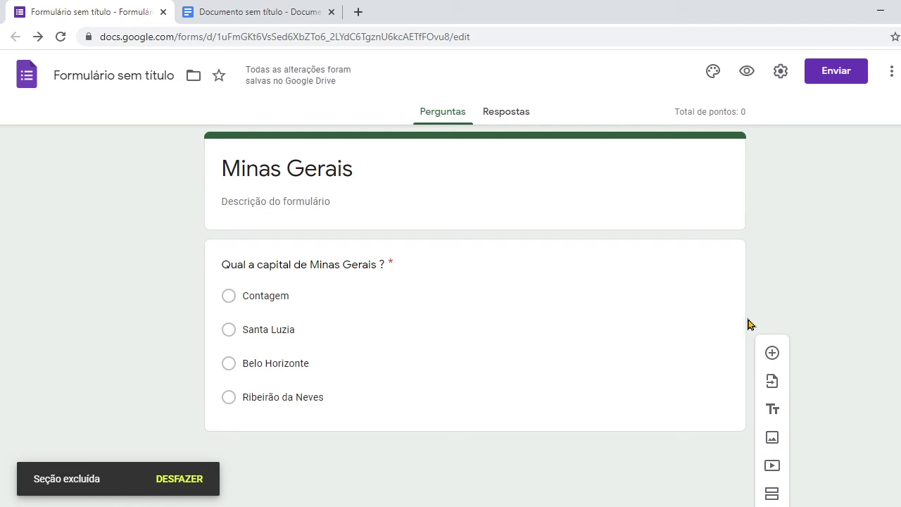
Add a question below the capital question with the text "A Região Sudeste é formada pelos Estados de :" copied from the document
{"action": "left_click", "coordinate": [666, 342]}
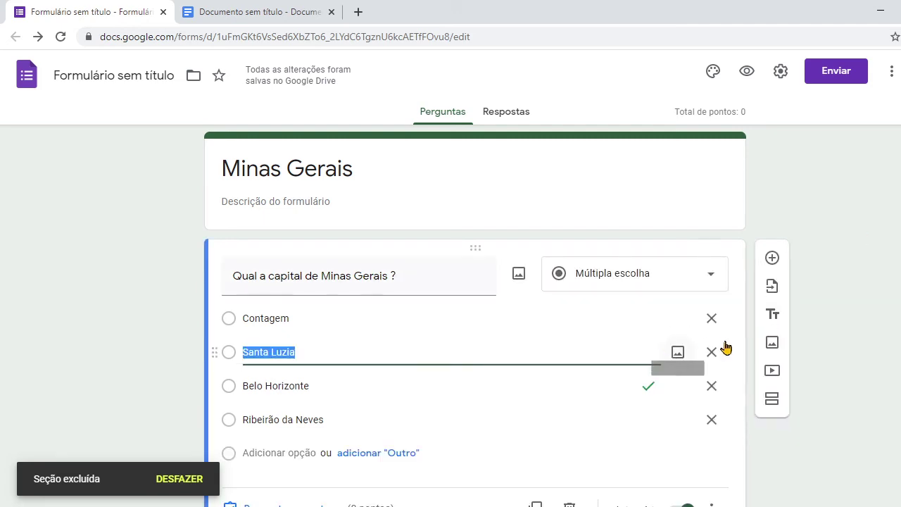
{"action": "left_click", "coordinate": [771, 259]}
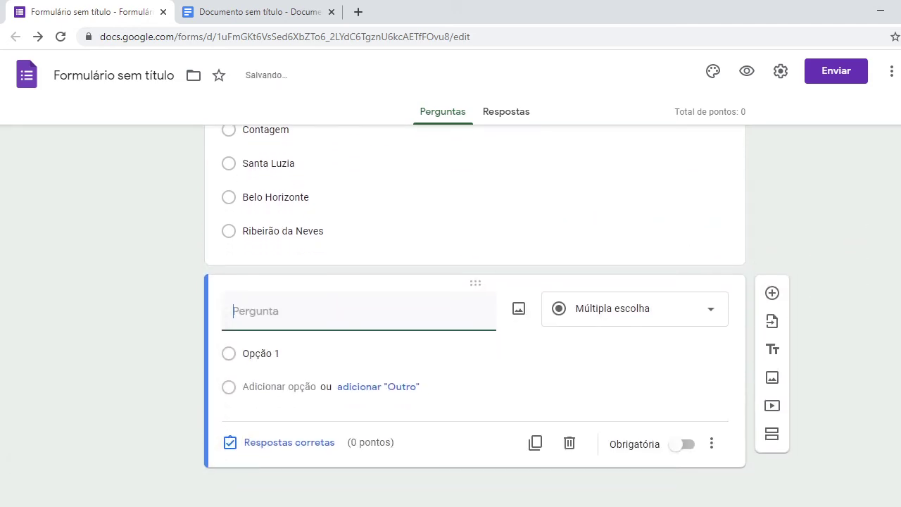
{"action": "left_click", "coordinate": [257, 9]}
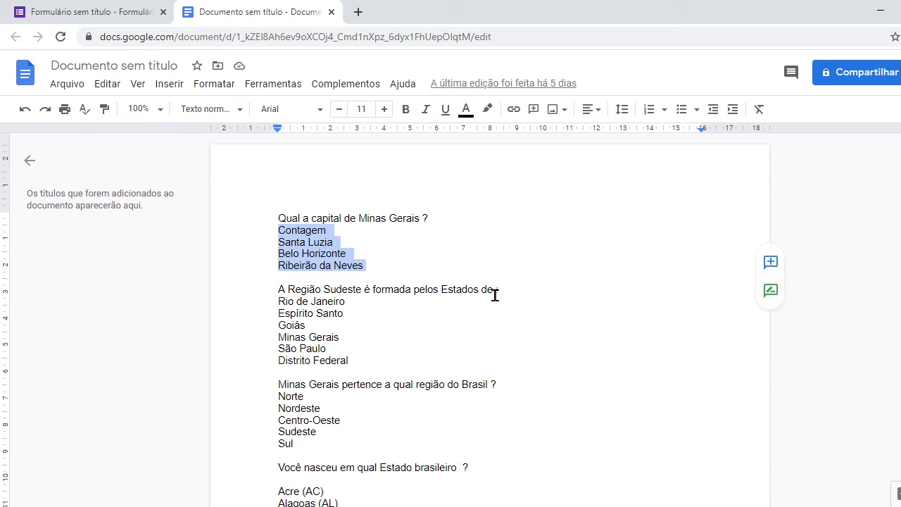
{"action": "left_click_drag", "start_coordinate": [500, 293], "coordinate": [275, 293]}
{"action": "key", "text": "ctrl+c"}
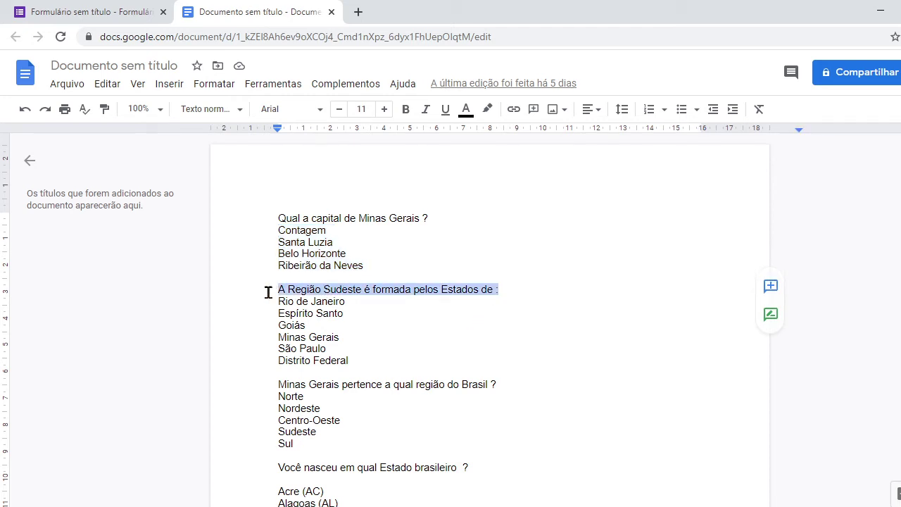
{"action": "left_click", "coordinate": [94, 10]}
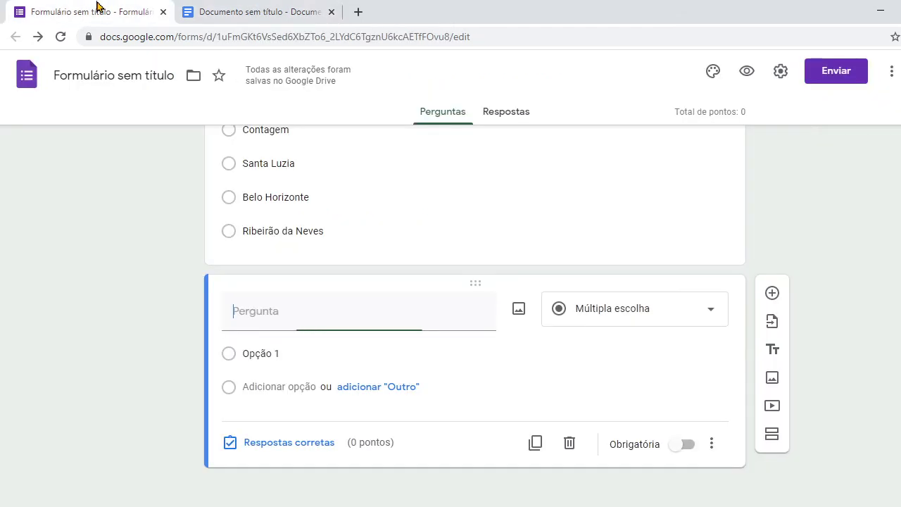
{"action": "key", "text": "ctrl+v"}
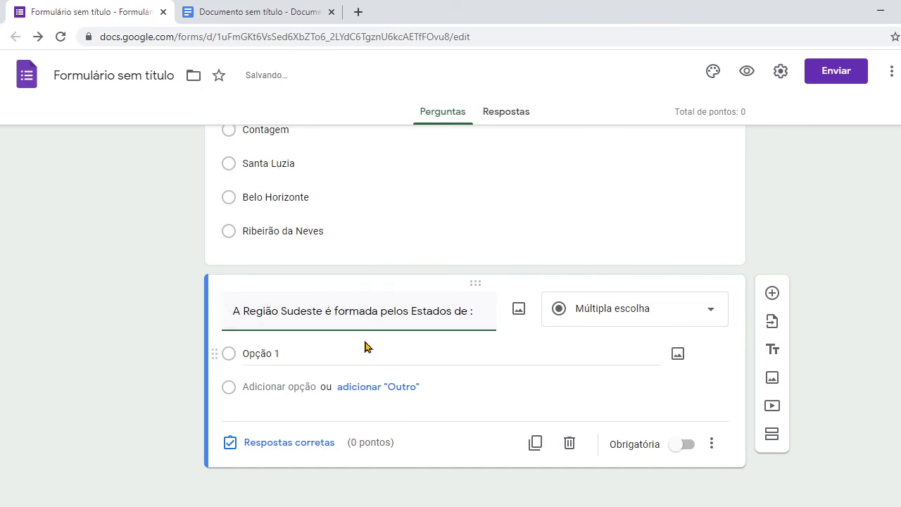
Fill the Região Sudeste question's options with the six entries from Rio de Janeiro to Distrito Federal, copied from the document
{"action": "left_click", "coordinate": [251, 9]}
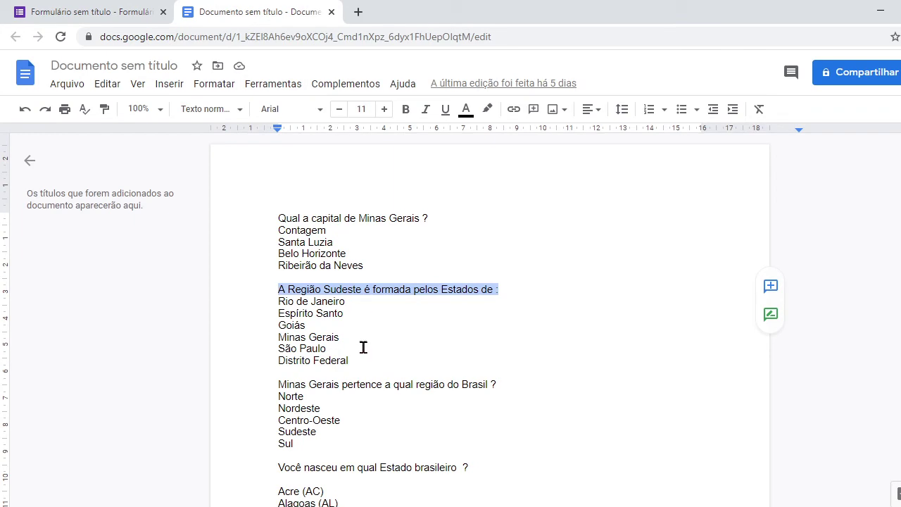
{"action": "left_click_drag", "start_coordinate": [361, 360], "coordinate": [270, 302]}
{"action": "key", "text": "ctrl+c"}
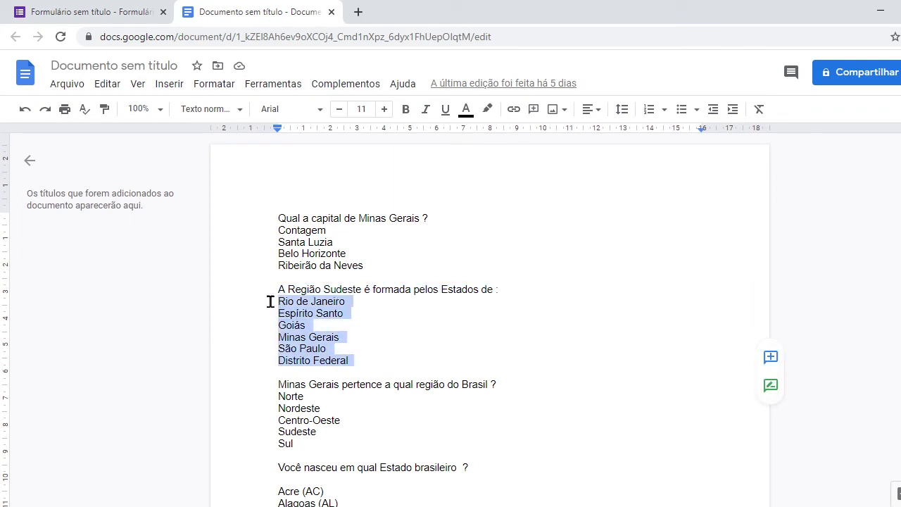
{"action": "left_click", "coordinate": [93, 9]}
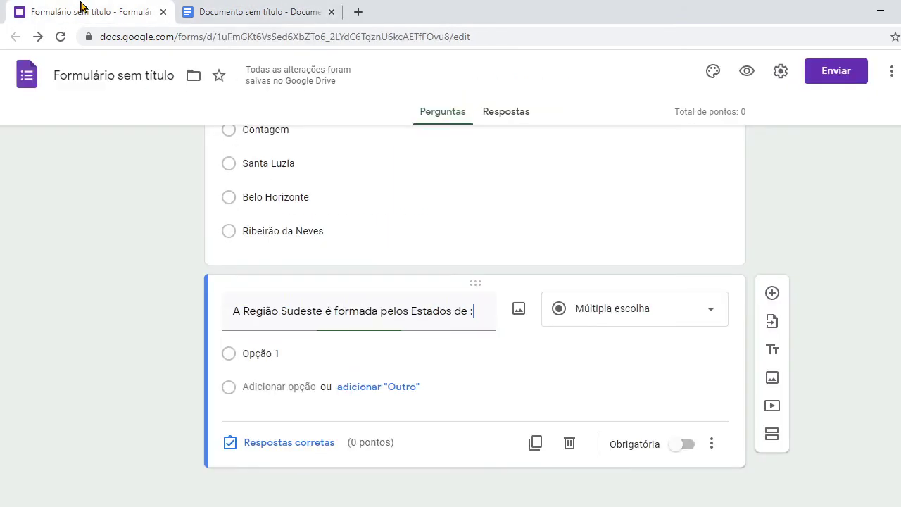
{"action": "left_click", "coordinate": [272, 353]}
{"action": "key", "text": "ctrl+v"}
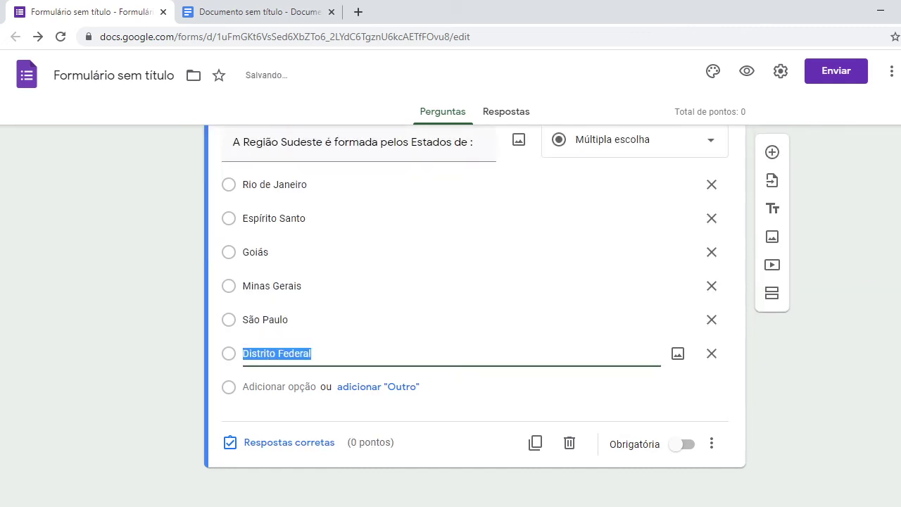
Mark Rio de Janeiro, Espírito Santo, Minas Gerais and São Paulo as the correct answers of the Região Sudeste question
{"action": "scroll", "coordinate": [870, 289], "scroll_direction": "up", "scroll_amount": 2}
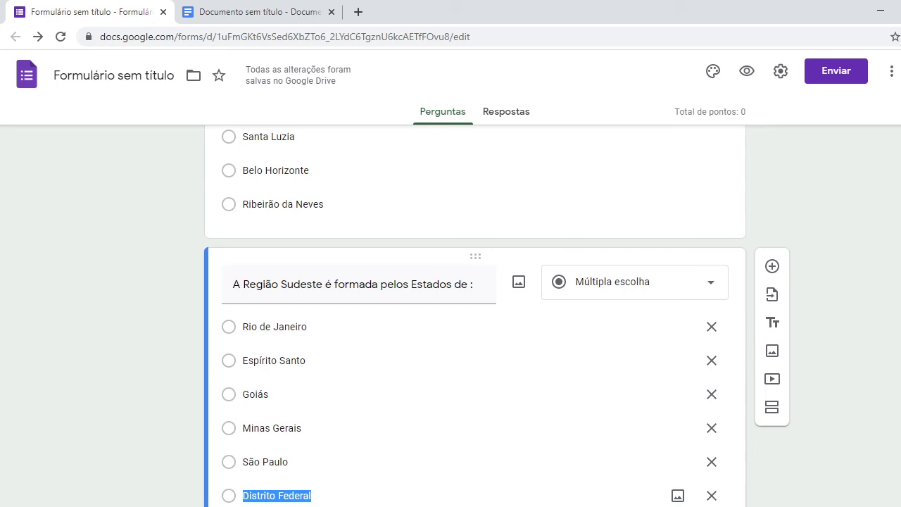
{"action": "scroll", "coordinate": [475, 317], "scroll_direction": "down", "scroll_amount": 1}
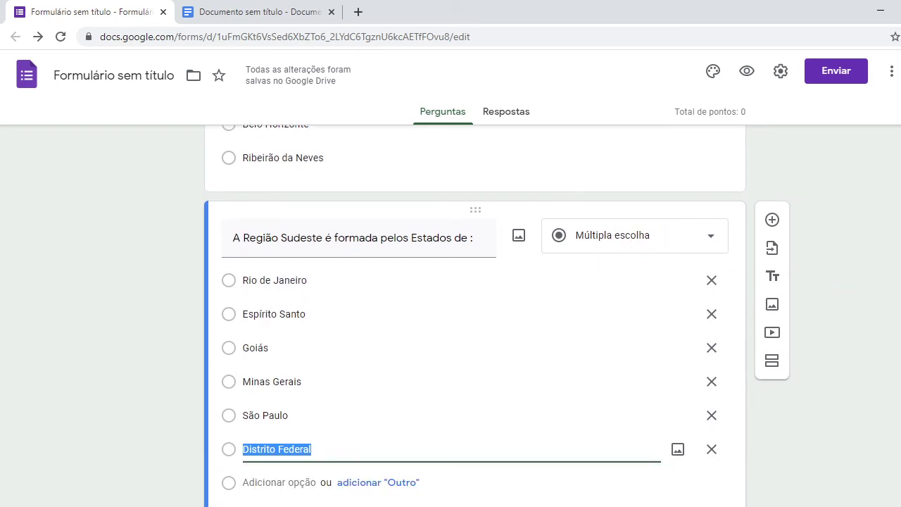
{"action": "scroll", "coordinate": [475, 317], "scroll_direction": "down", "scroll_amount": 1}
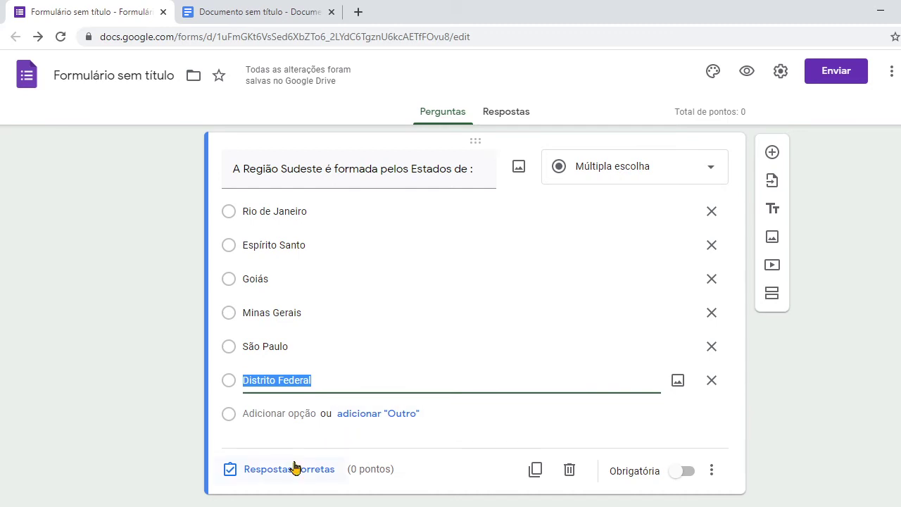
{"action": "left_click", "coordinate": [296, 468]}
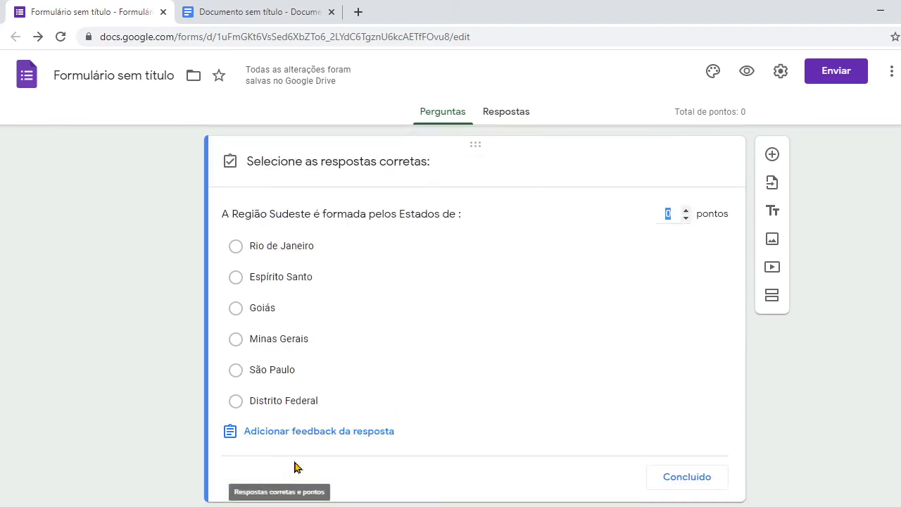
{"action": "left_click", "coordinate": [234, 248]}
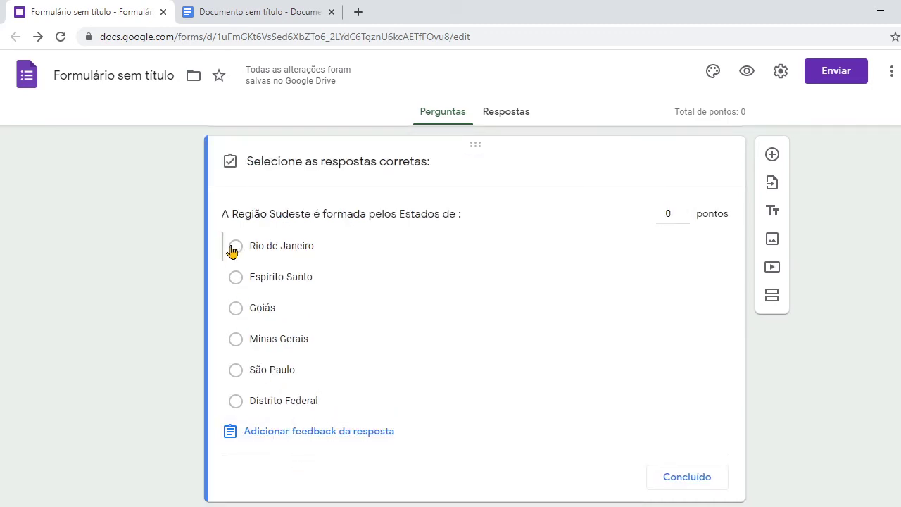
{"action": "left_click", "coordinate": [236, 280]}
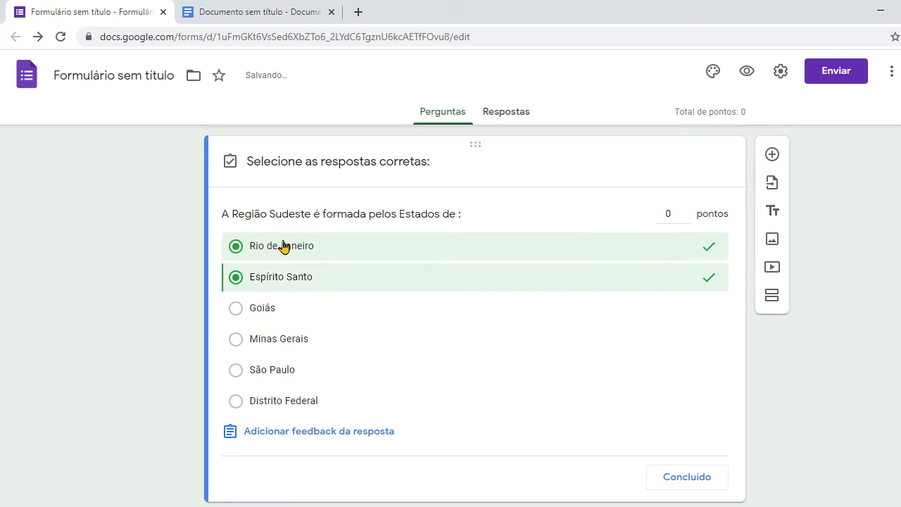
{"action": "left_click", "coordinate": [236, 340]}
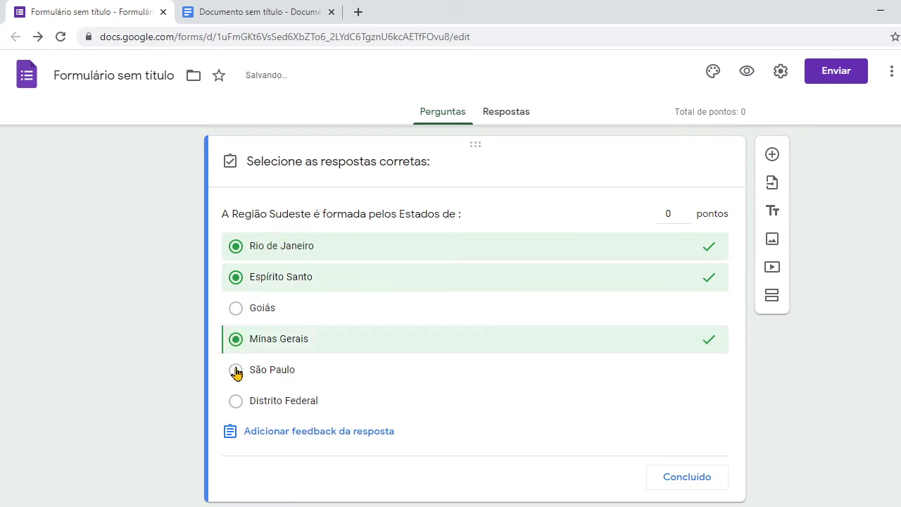
{"action": "left_click", "coordinate": [236, 371]}
{"action": "left_click", "coordinate": [689, 478]}
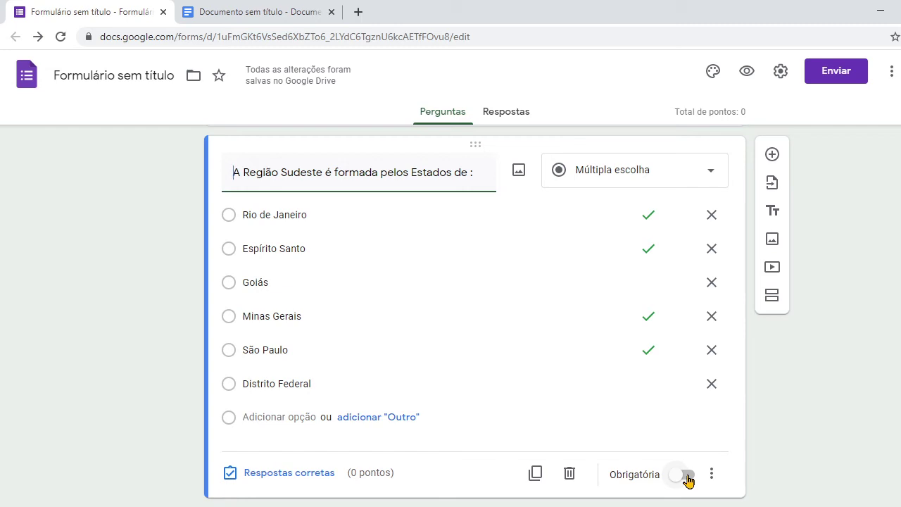
Change the Região Sudeste question's type to Caixas de seleção, and switch its required setting on and back off
{"action": "left_click", "coordinate": [719, 171]}
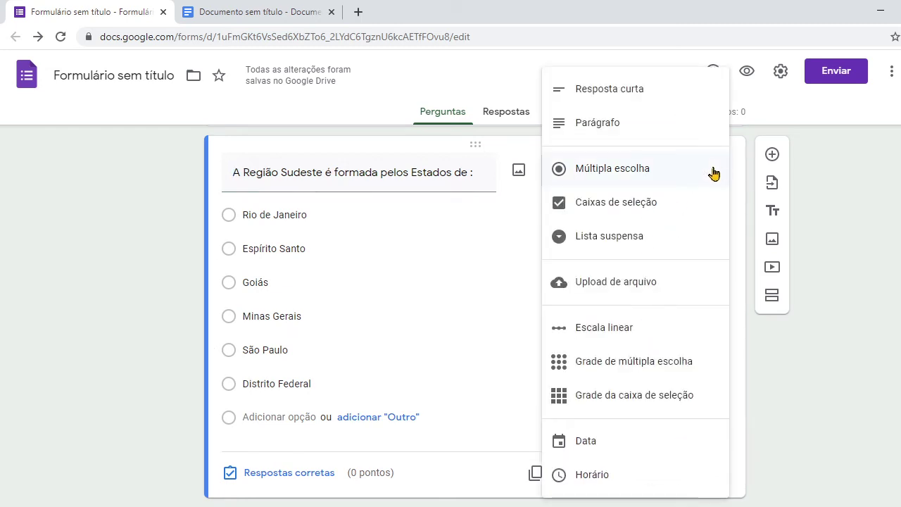
{"action": "left_click", "coordinate": [631, 204]}
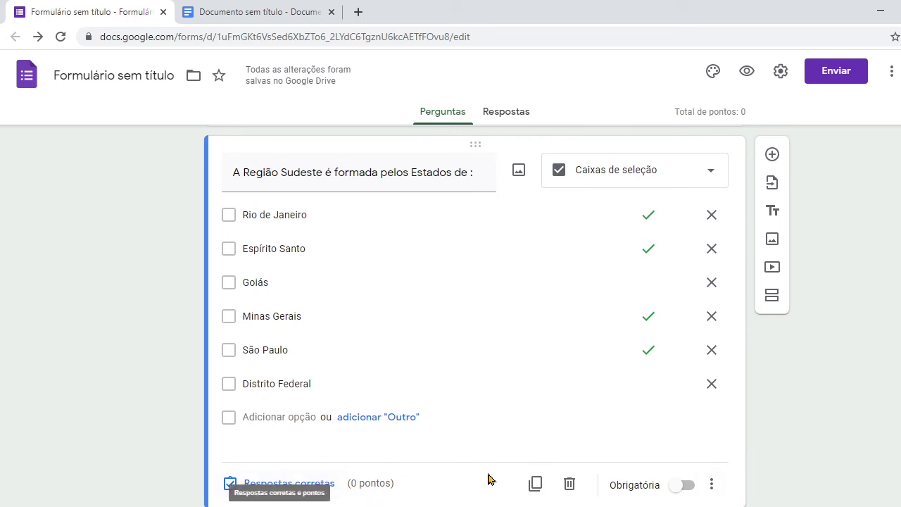
{"action": "left_click", "coordinate": [685, 486]}
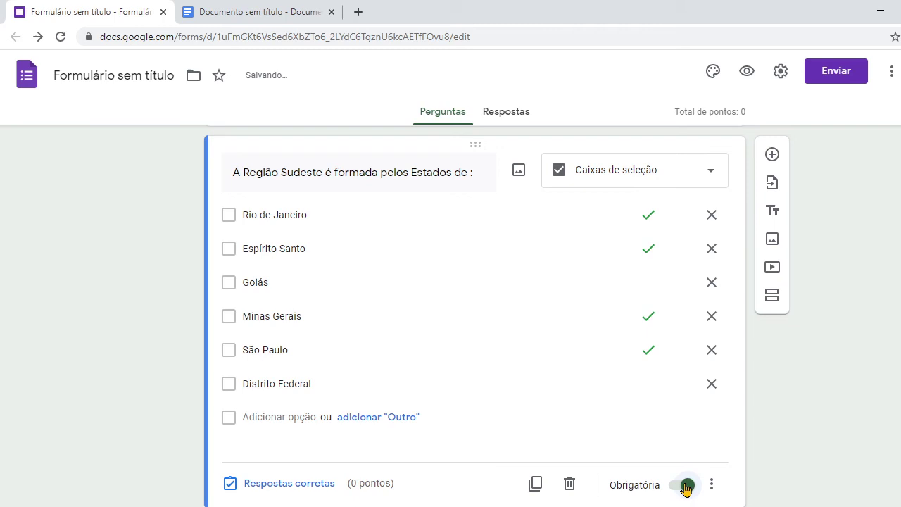
{"action": "left_click", "coordinate": [684, 486]}
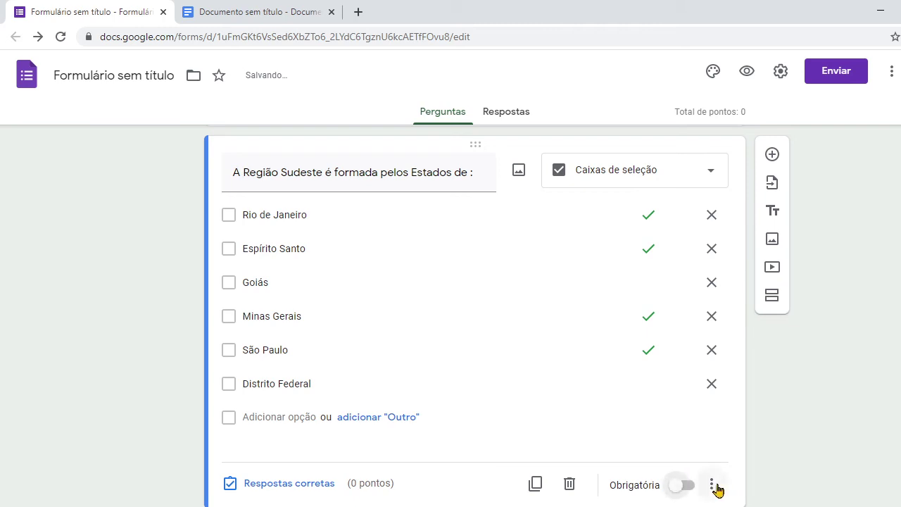
Turn on response validation for the Região Sudeste question
{"action": "left_click", "coordinate": [712, 485]}
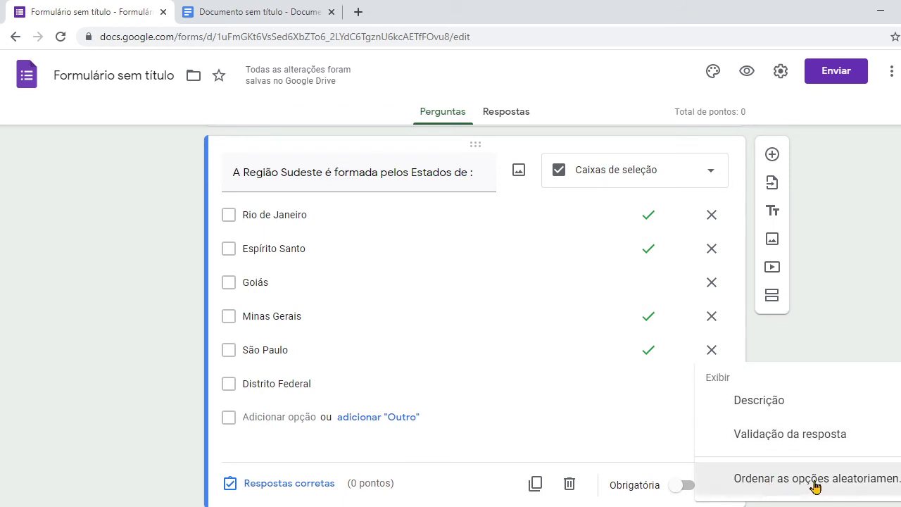
{"action": "left_click", "coordinate": [760, 437]}
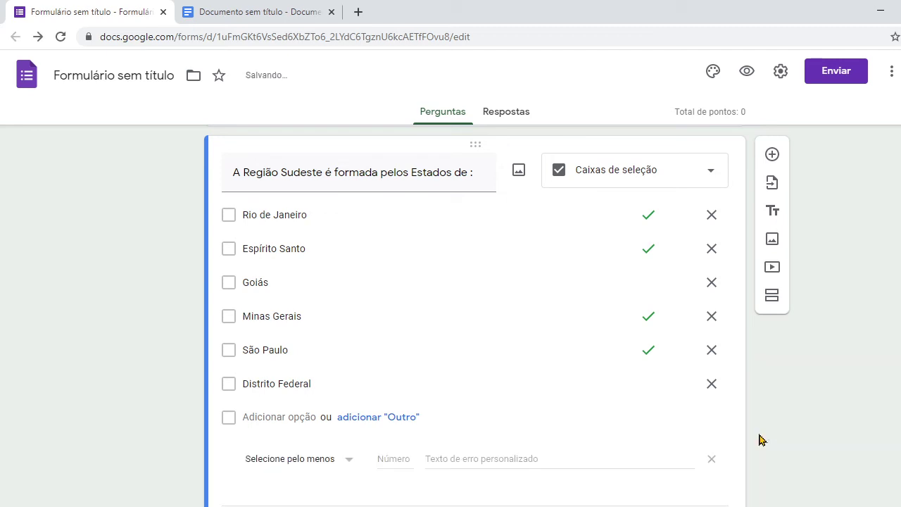
{"action": "scroll", "coordinate": [476, 316], "scroll_direction": "down", "scroll_amount": 1}
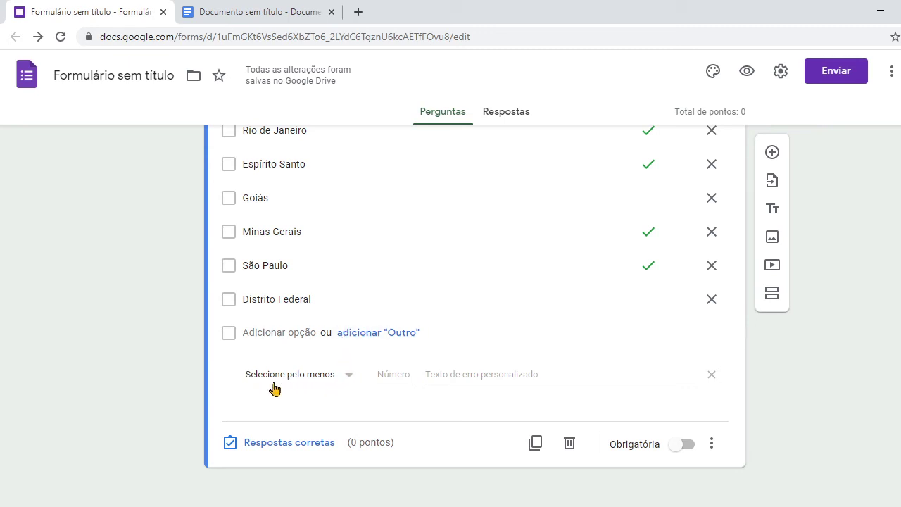
Review the validation rule choices, try 4 as the number for Selecione pelo menos, and clear it again
{"action": "left_click", "coordinate": [351, 377]}
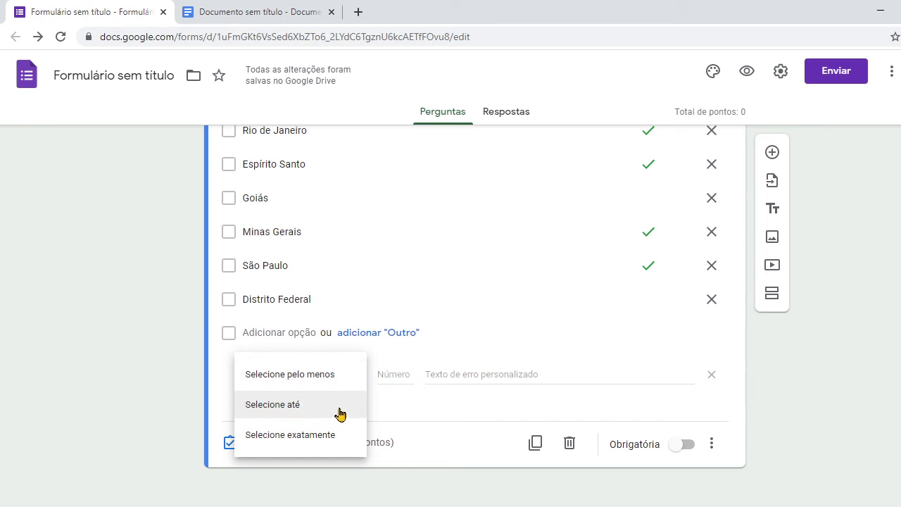
{"action": "left_click", "coordinate": [397, 373]}
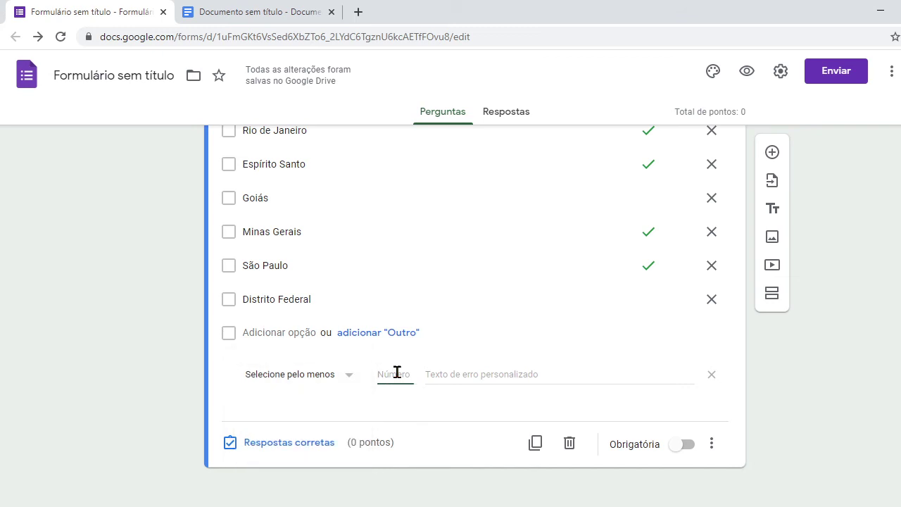
{"action": "type", "text": "4"}
{"action": "key", "text": "BackSpace"}
Try the validation rule Selecione até with the number 4, and clear the number again
{"action": "left_click", "coordinate": [351, 376]}
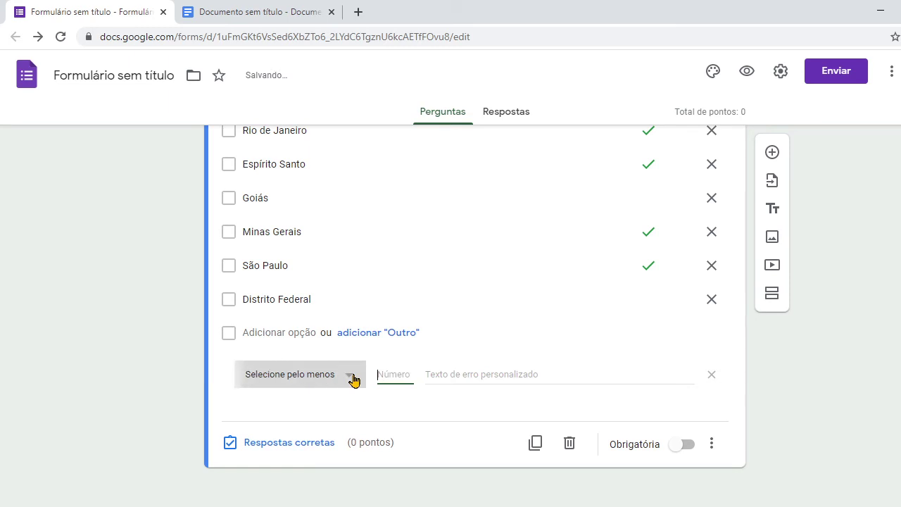
{"action": "left_click", "coordinate": [316, 403]}
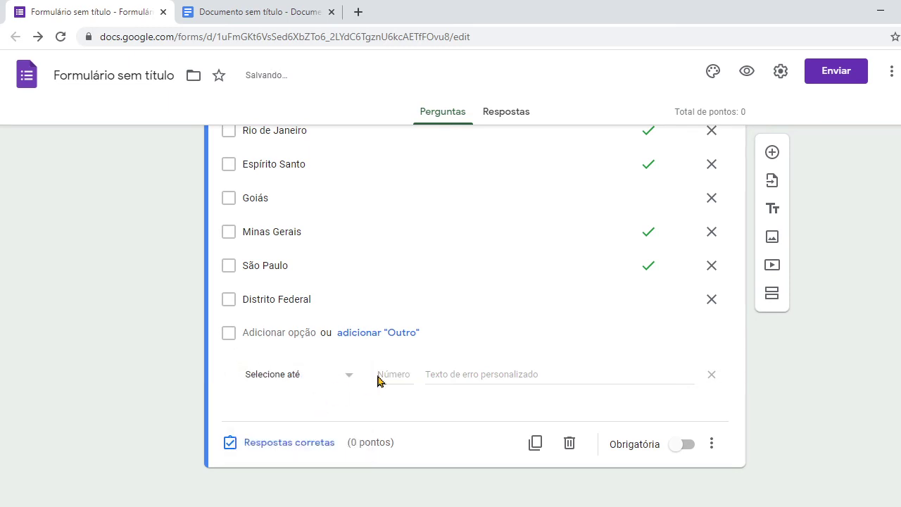
{"action": "left_click", "coordinate": [391, 374]}
{"action": "type", "text": "4"}
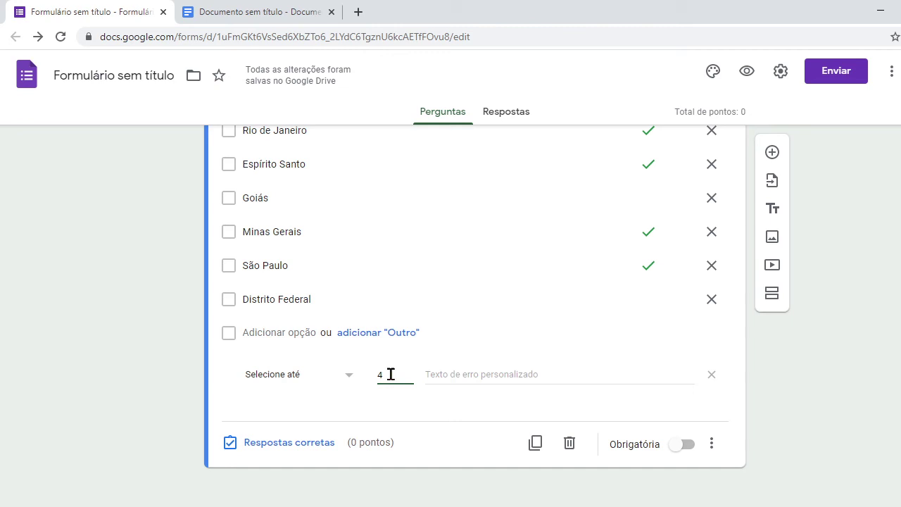
{"action": "key", "text": "BackSpace"}
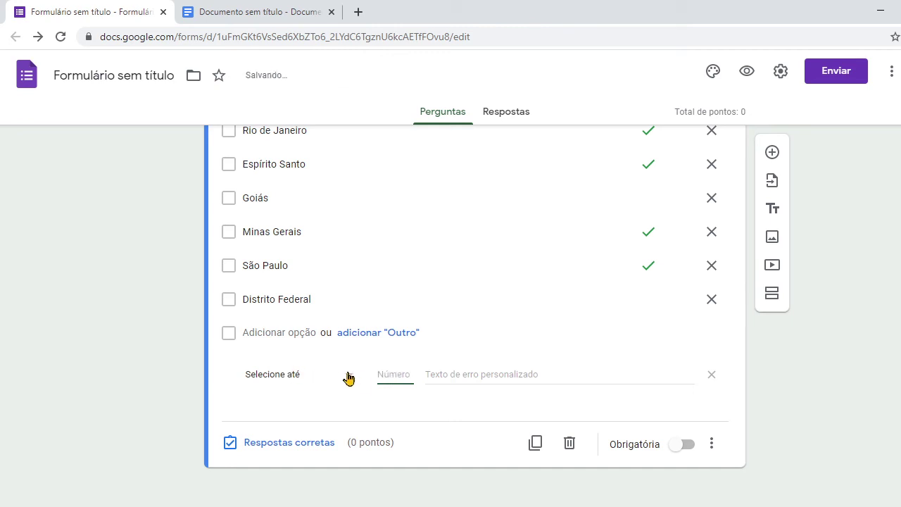
Set the Região Sudeste question's validation rule to Selecione exatamente with the number 4
{"action": "left_click", "coordinate": [350, 379]}
{"action": "left_click", "coordinate": [319, 404]}
{"action": "left_click", "coordinate": [391, 371]}
{"action": "type", "text": "4"}
{"action": "left_click", "coordinate": [477, 373]}
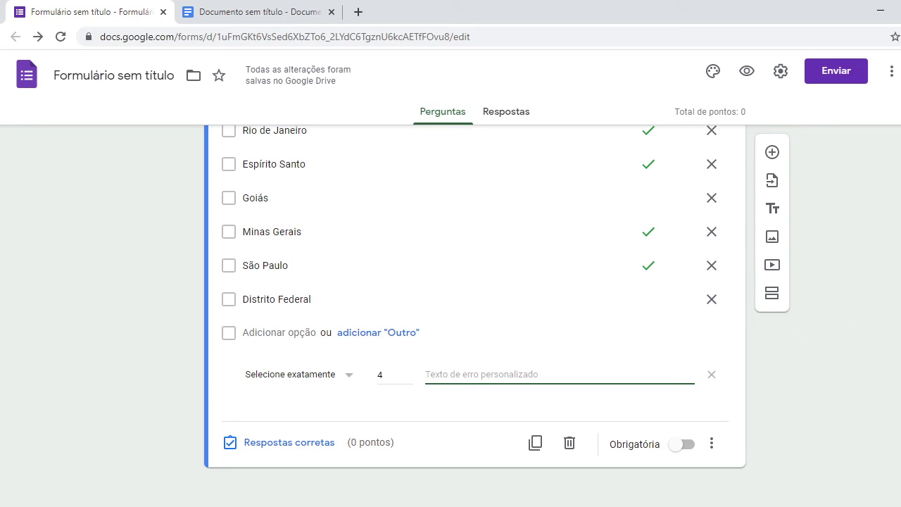
Add a question with the text "Você nasceu em qual Estado brasileiro ?" copied from the document, and set its type to Múltipla escolha
{"action": "left_click", "coordinate": [771, 151]}
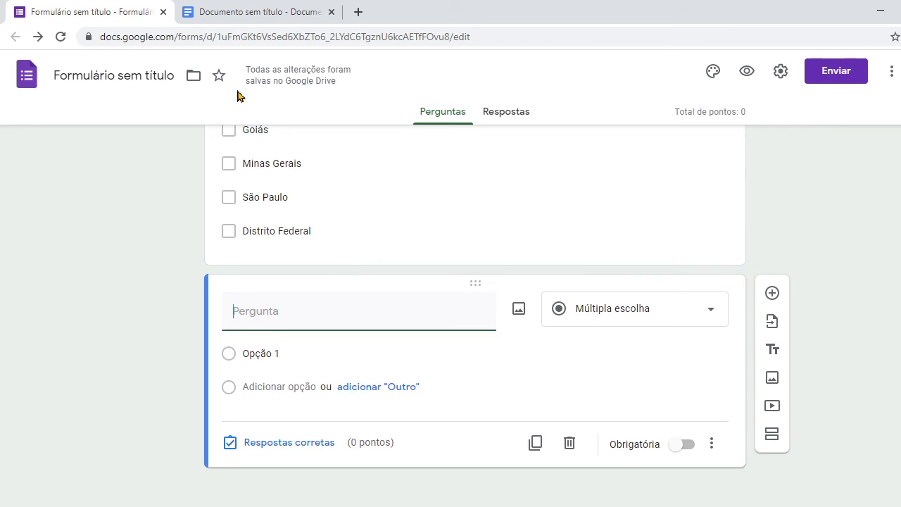
{"action": "left_click", "coordinate": [243, 10]}
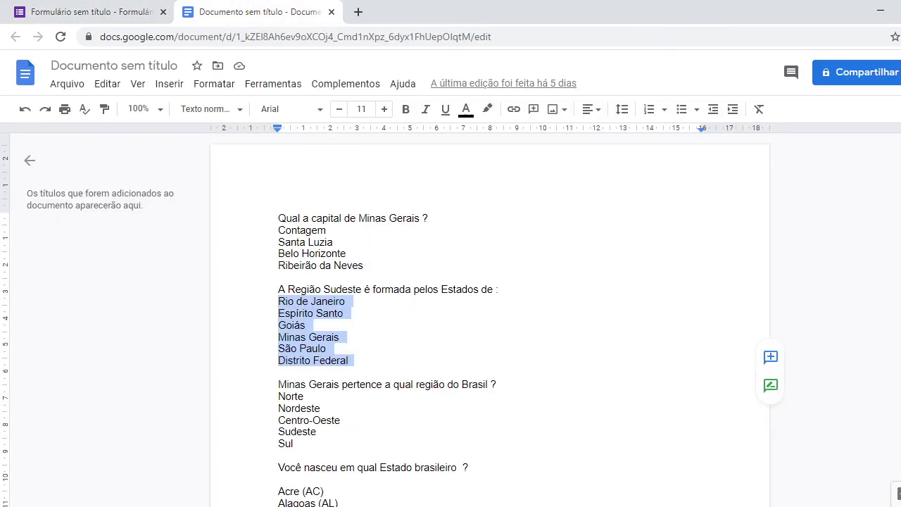
{"action": "scroll", "coordinate": [812, 261], "scroll_direction": "down", "scroll_amount": 3}
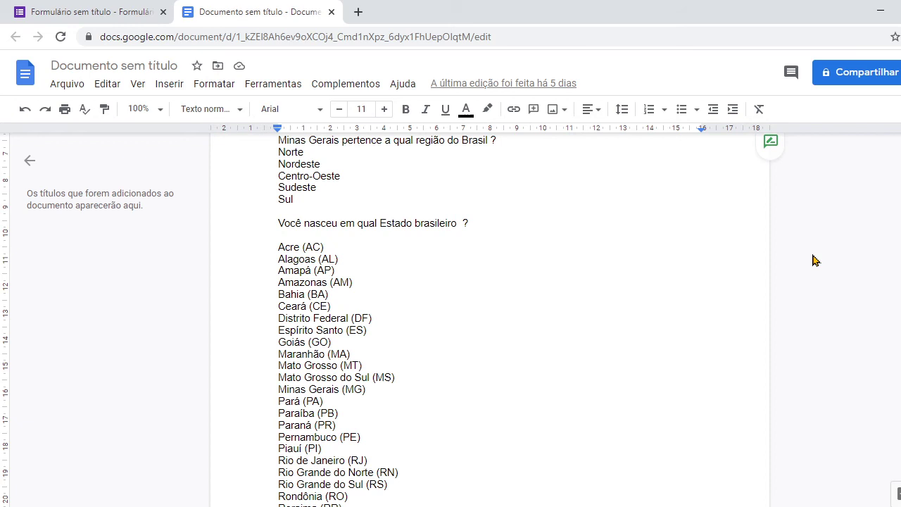
{"action": "left_click_drag", "start_coordinate": [276, 223], "coordinate": [477, 223]}
{"action": "key", "text": "ctrl+c"}
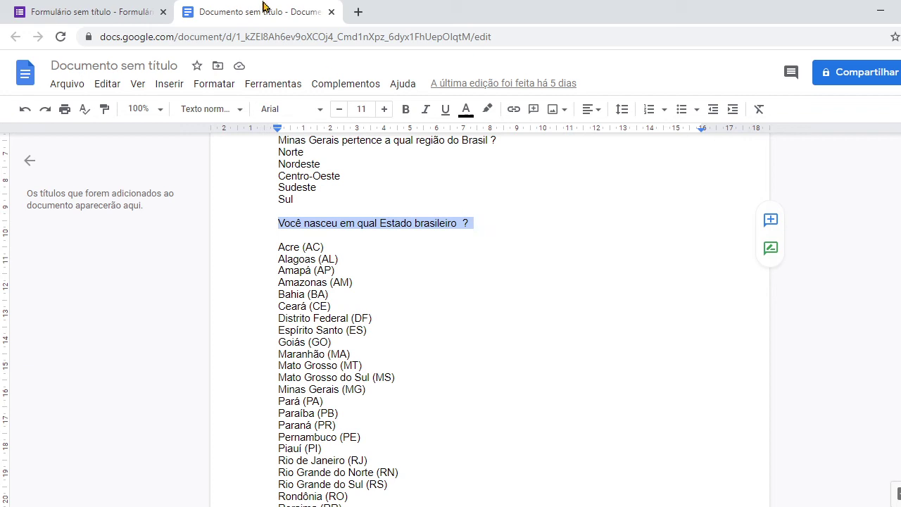
{"action": "left_click", "coordinate": [83, 10]}
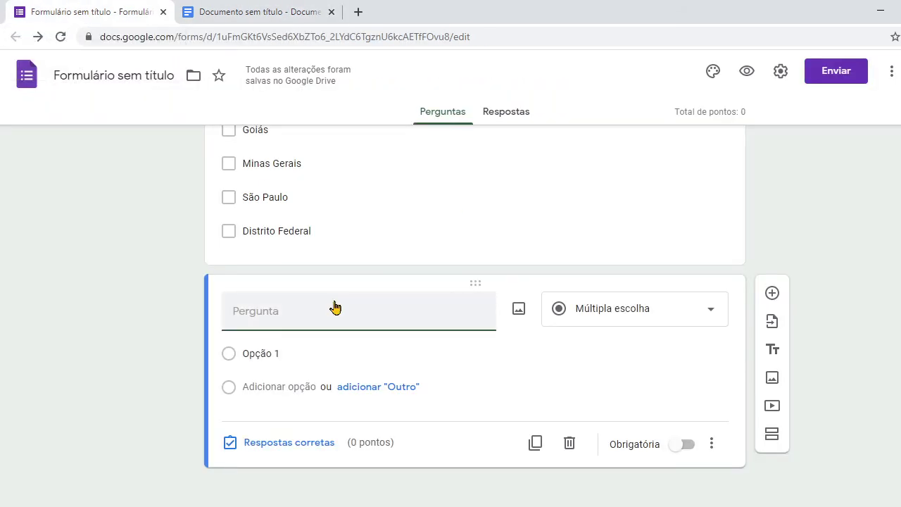
{"action": "key", "text": "ctrl+v"}
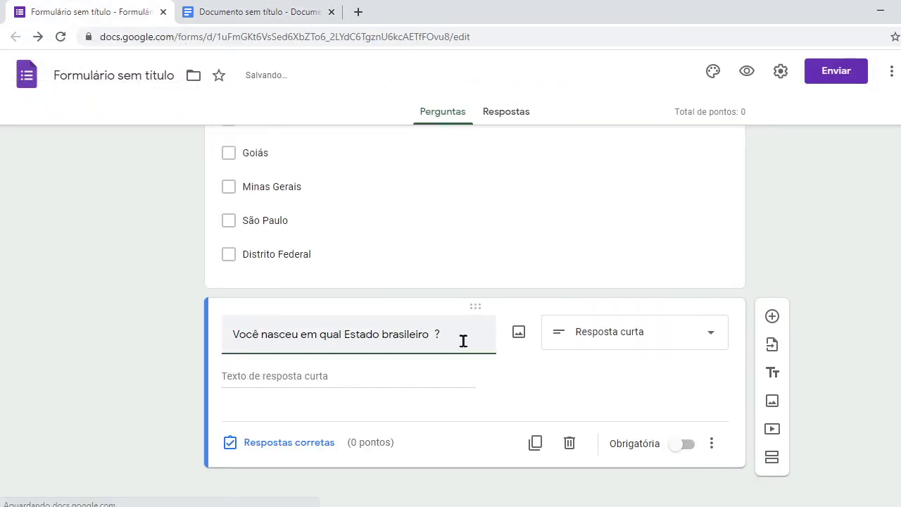
{"action": "left_click", "coordinate": [683, 339]}
{"action": "left_click", "coordinate": [636, 167]}
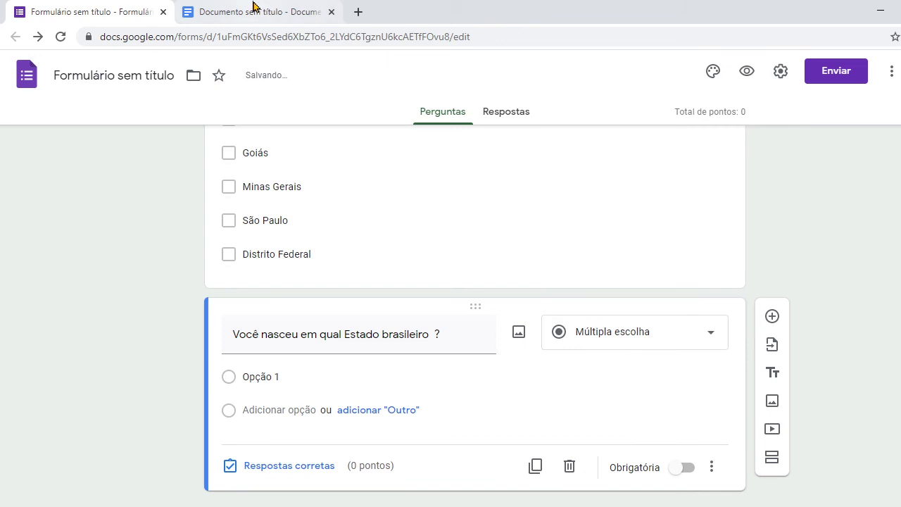
Fill the birth state question's options with the list from Acre (AC) to Tocantins (TO), copied from the document
{"action": "left_click", "coordinate": [253, 10]}
{"action": "left_click_drag", "start_coordinate": [279, 247], "coordinate": [350, 226]}
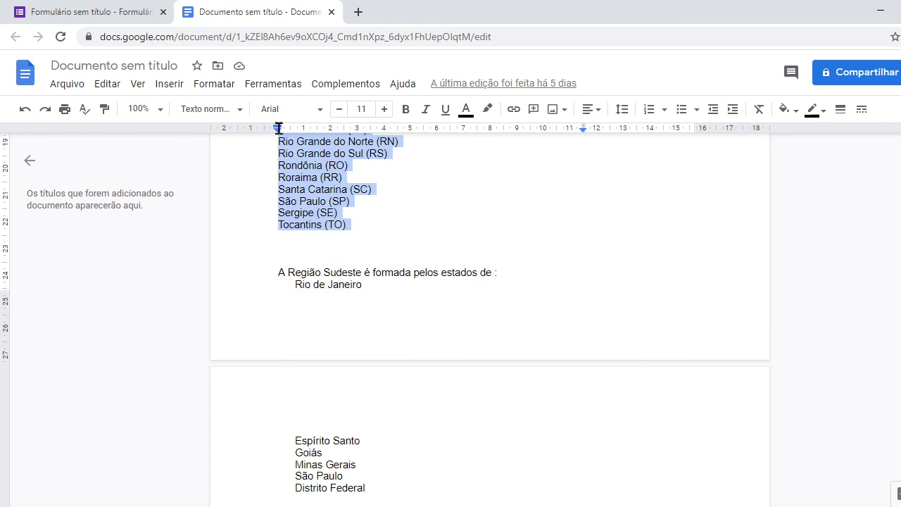
{"action": "left_click", "coordinate": [21, 10]}
{"action": "left_click", "coordinate": [268, 373]}
{"action": "key", "text": "ctrl+v"}
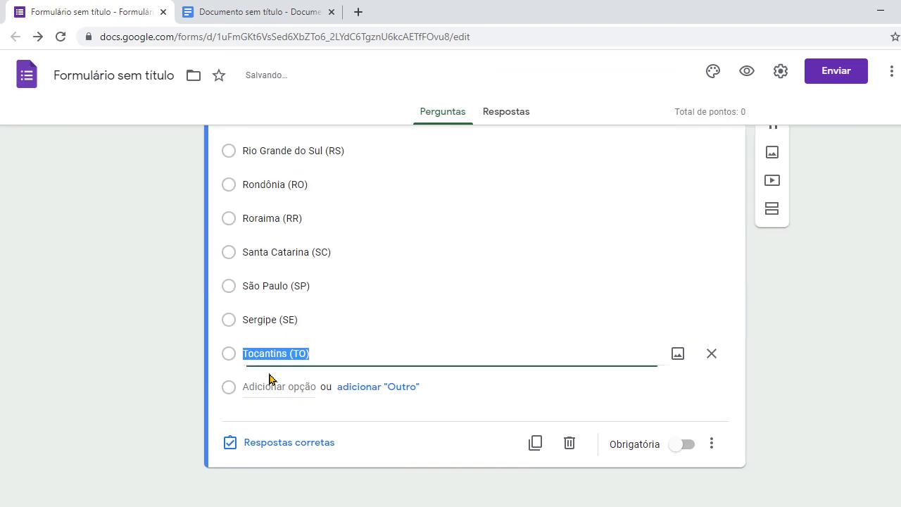
Change the birth state question's type to Lista suspensa
{"action": "scroll", "coordinate": [475, 317], "scroll_direction": "up", "scroll_amount": 13}
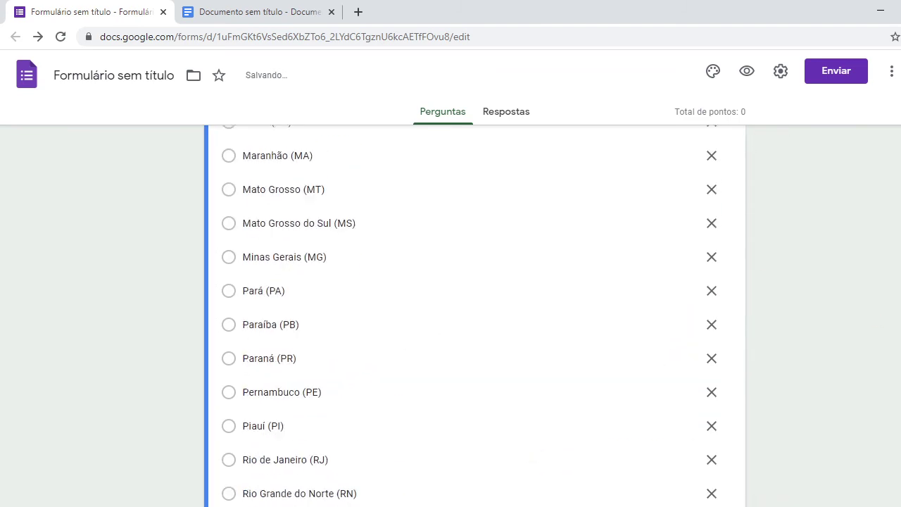
{"action": "scroll", "coordinate": [475, 317], "scroll_direction": "up", "scroll_amount": 3}
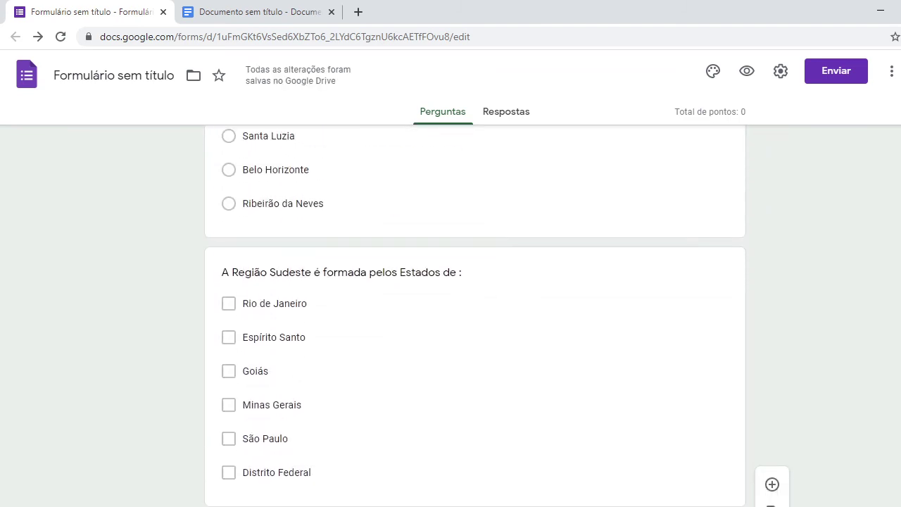
{"action": "scroll", "coordinate": [475, 317], "scroll_direction": "down", "scroll_amount": 5}
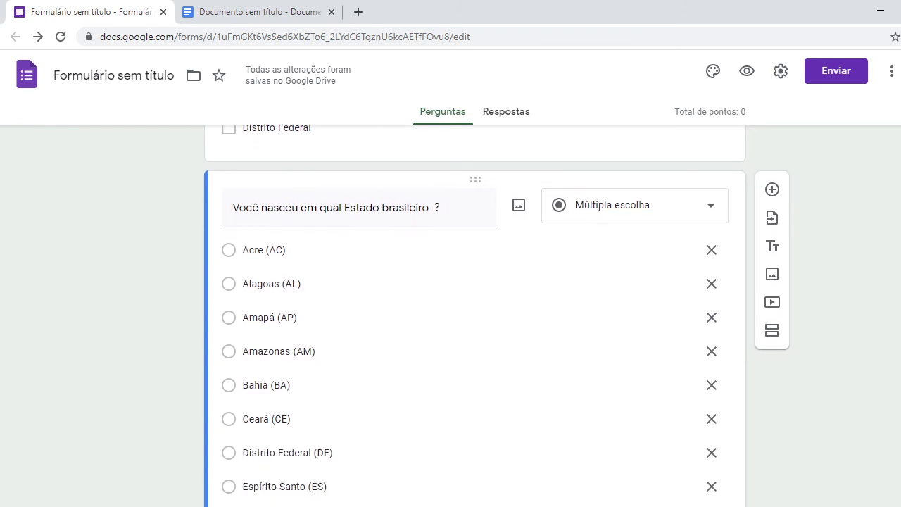
{"action": "left_click", "coordinate": [714, 212]}
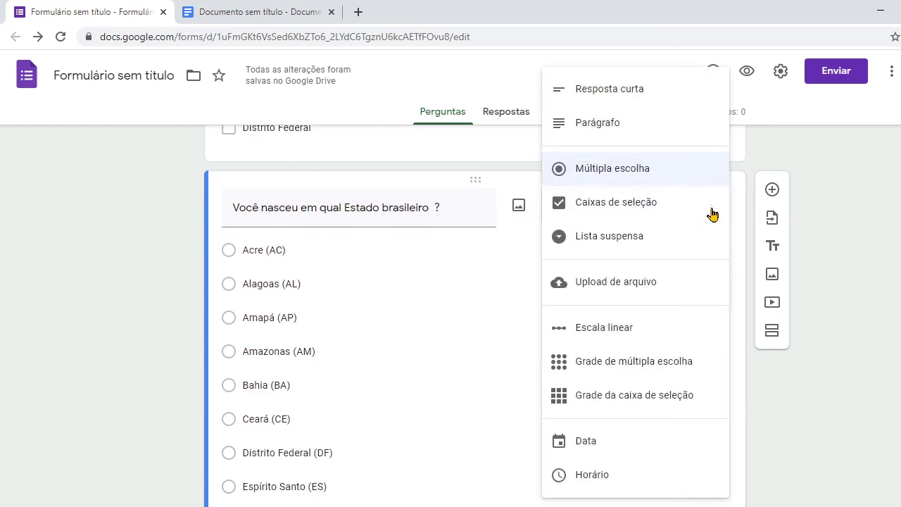
{"action": "left_click", "coordinate": [635, 238]}
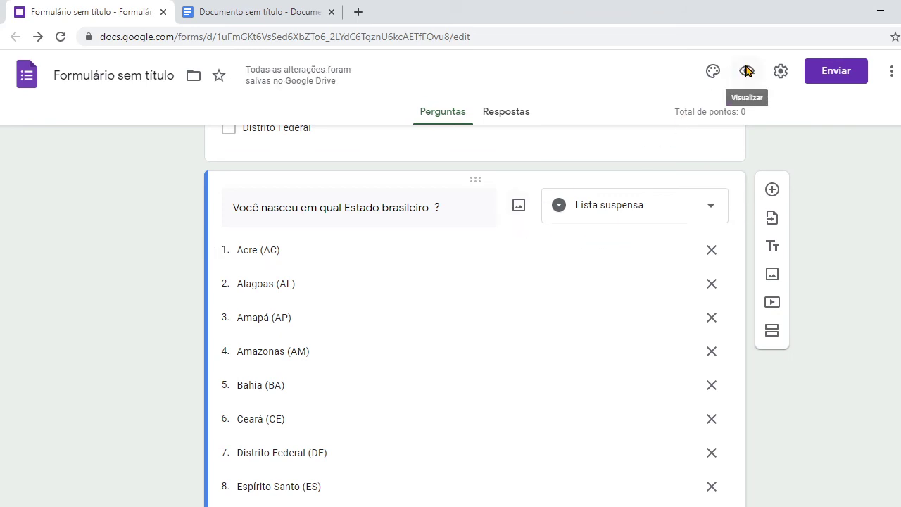
Preview the form, examine the state choices in the birth state question's drop-down list, and close the preview
{"action": "left_click", "coordinate": [746, 71]}
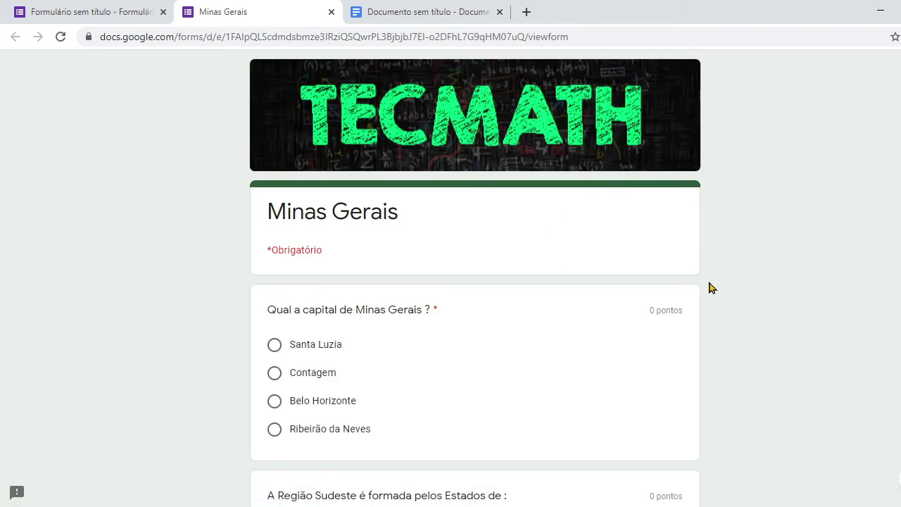
{"action": "scroll", "coordinate": [475, 278], "scroll_direction": "down", "scroll_amount": 6}
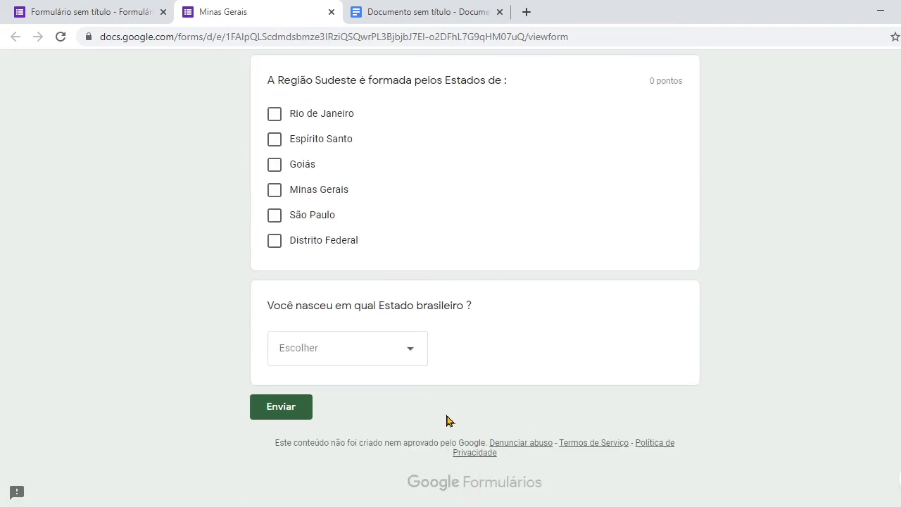
{"action": "left_click", "coordinate": [414, 351]}
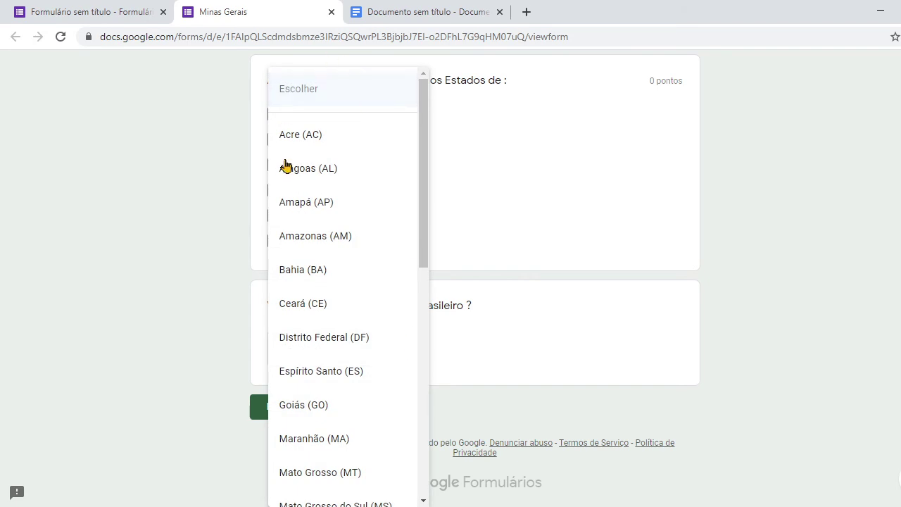
{"action": "left_click_drag", "start_coordinate": [423, 145], "coordinate": [489, 188]}
{"action": "left_click", "coordinate": [773, 273]}
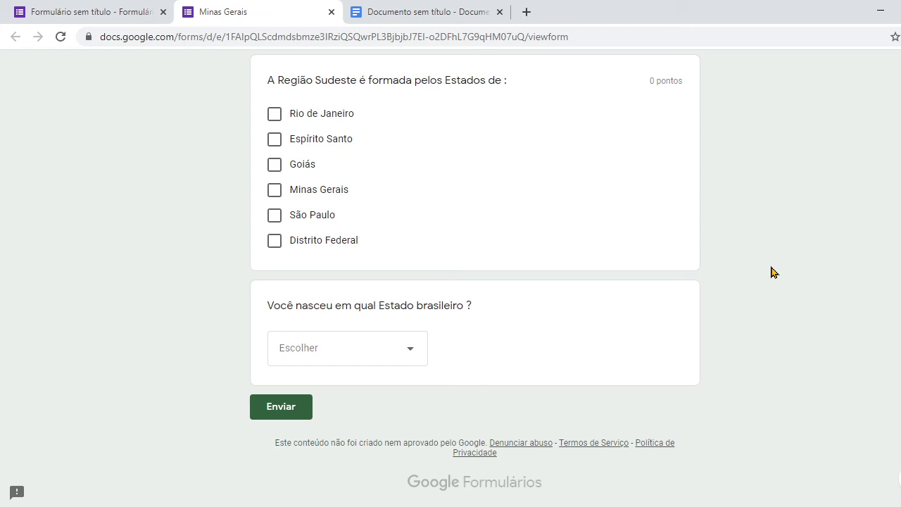
{"action": "left_click", "coordinate": [412, 351]}
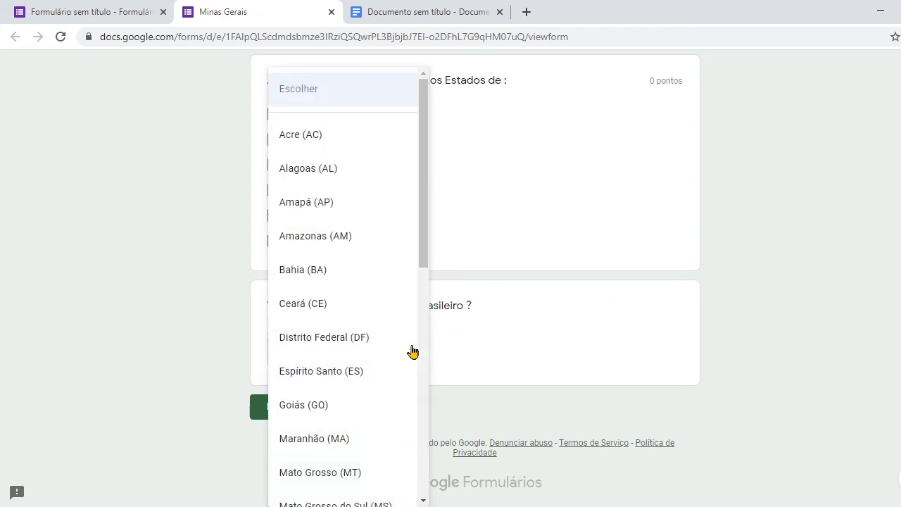
{"action": "mouse_move", "coordinate": [423, 203]}
{"action": "left_mouse_down"}
{"action": "mouse_move", "coordinate": [429, 437]}
{"action": "mouse_move", "coordinate": [432, 205]}
{"action": "left_mouse_up"}
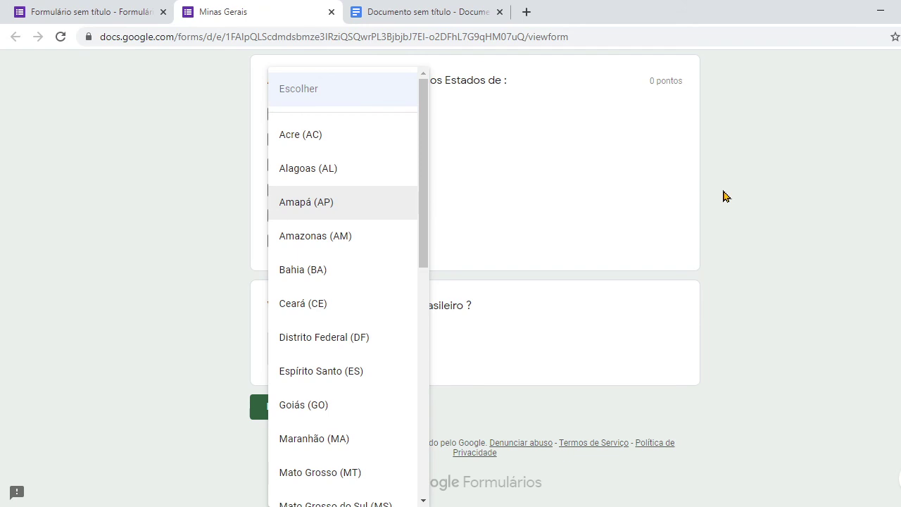
{"action": "left_click", "coordinate": [749, 195]}
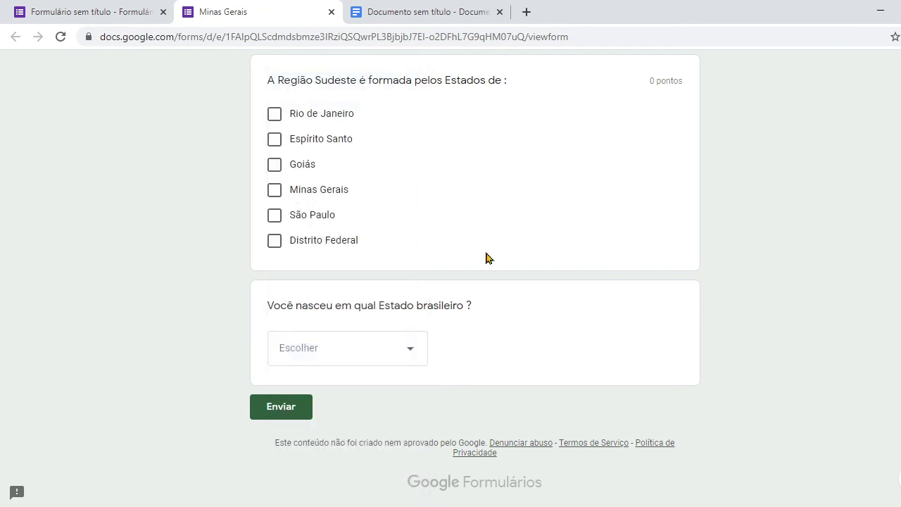
{"action": "left_click", "coordinate": [414, 353]}
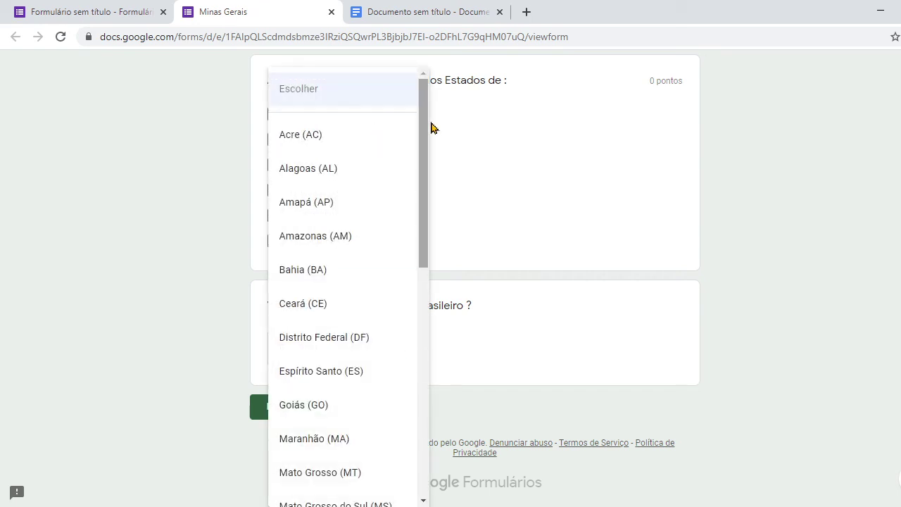
{"action": "left_click", "coordinate": [789, 223]}
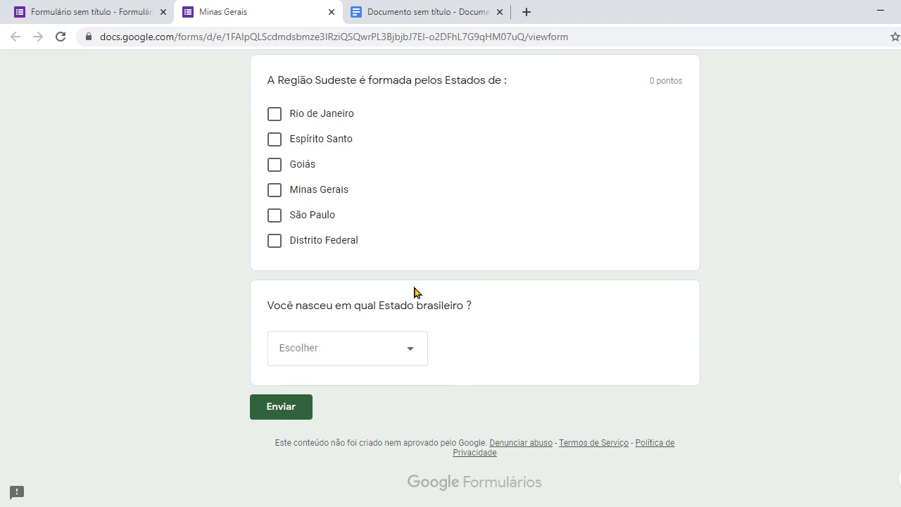
{"action": "left_click", "coordinate": [331, 12]}
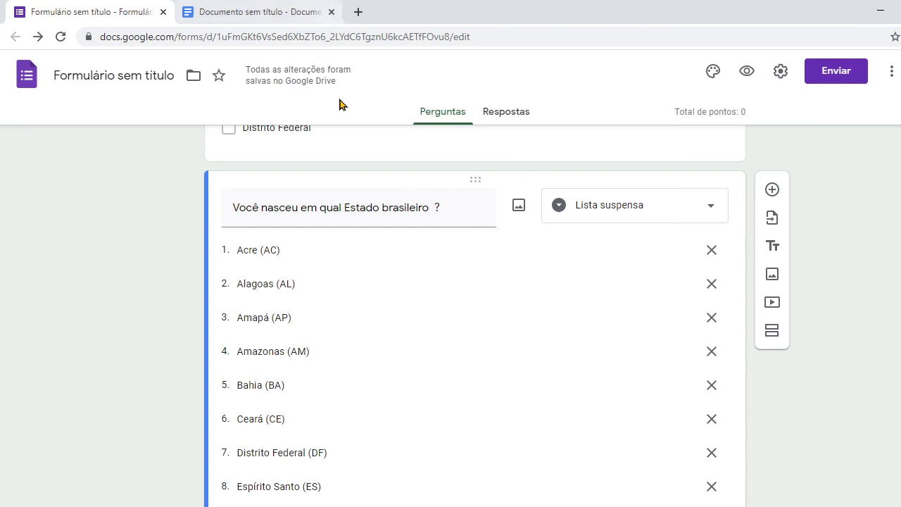
Switch the birth state question back to Múltipla escolha and examine its full option list in the form preview
{"action": "left_click", "coordinate": [702, 214]}
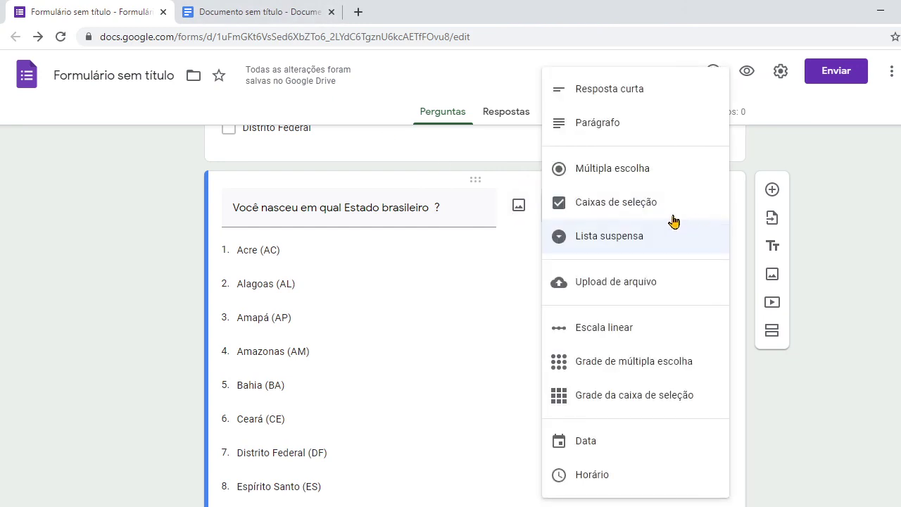
{"action": "left_click", "coordinate": [609, 172]}
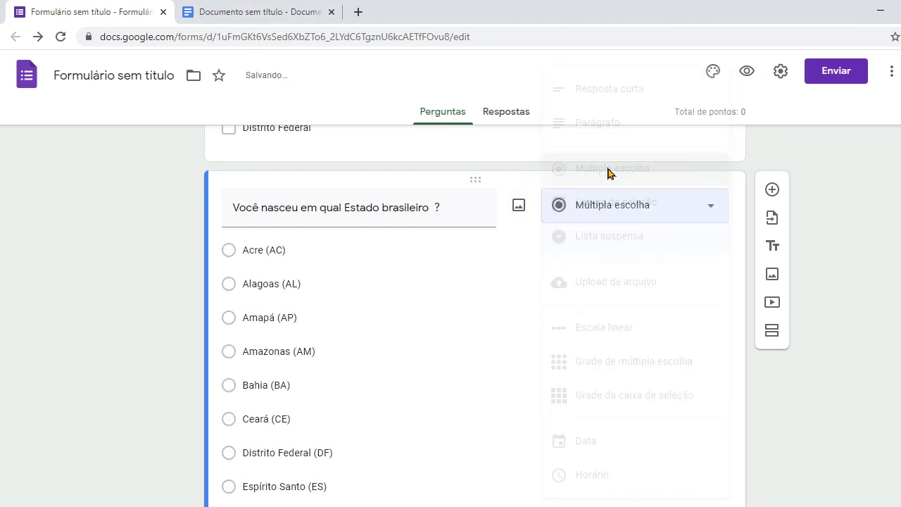
{"action": "left_click", "coordinate": [748, 69]}
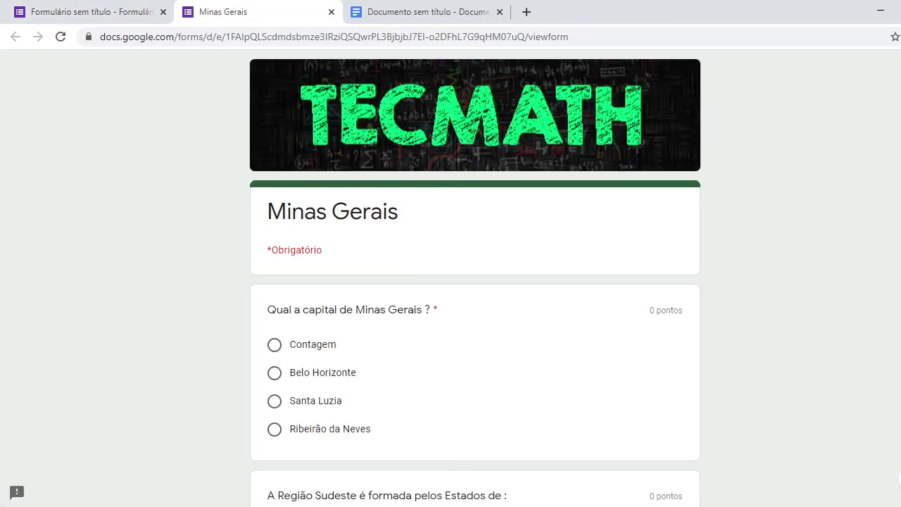
{"action": "scroll", "coordinate": [475, 281], "scroll_direction": "down", "scroll_amount": 10}
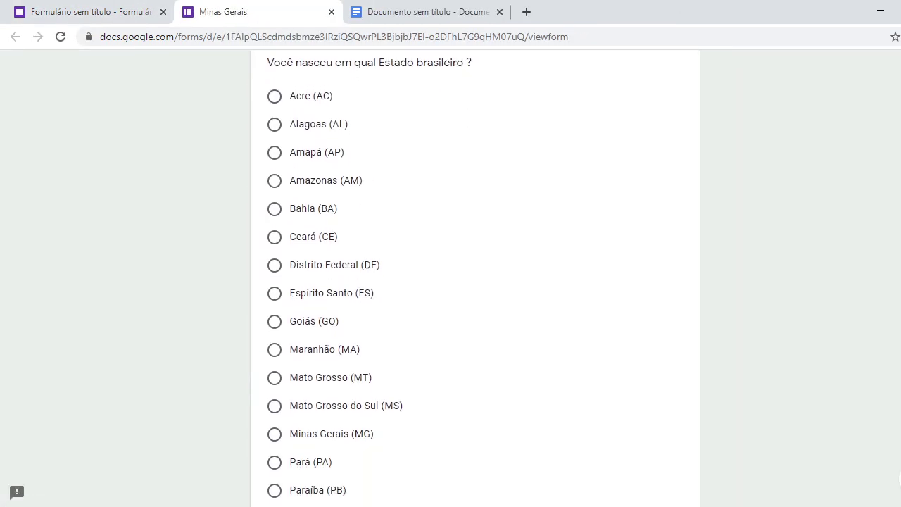
{"action": "scroll", "coordinate": [475, 281], "scroll_direction": "down", "scroll_amount": 4}
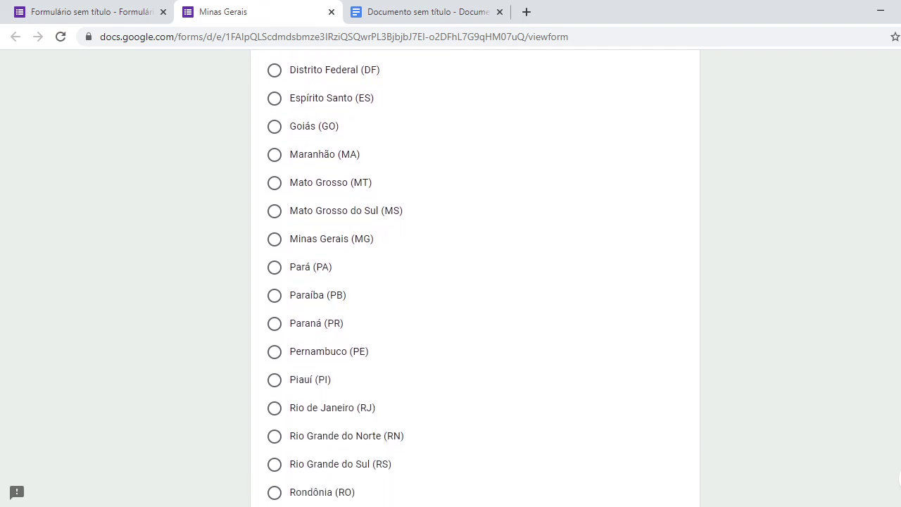
{"action": "scroll", "coordinate": [475, 282], "scroll_direction": "down", "scroll_amount": 2}
{"action": "scroll", "coordinate": [475, 282], "scroll_direction": "up", "scroll_amount": 6}
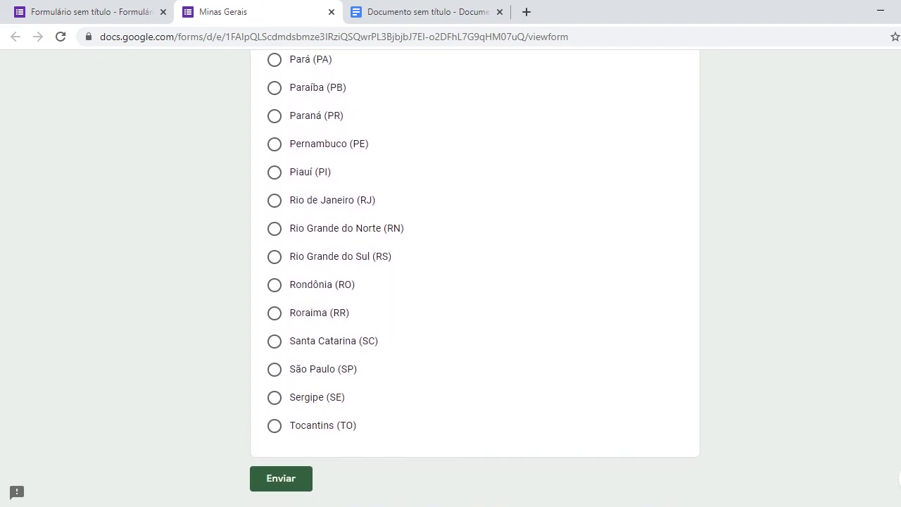
{"action": "scroll", "coordinate": [476, 282], "scroll_direction": "up", "scroll_amount": 5}
{"action": "scroll", "coordinate": [476, 282], "scroll_direction": "down", "scroll_amount": 4}
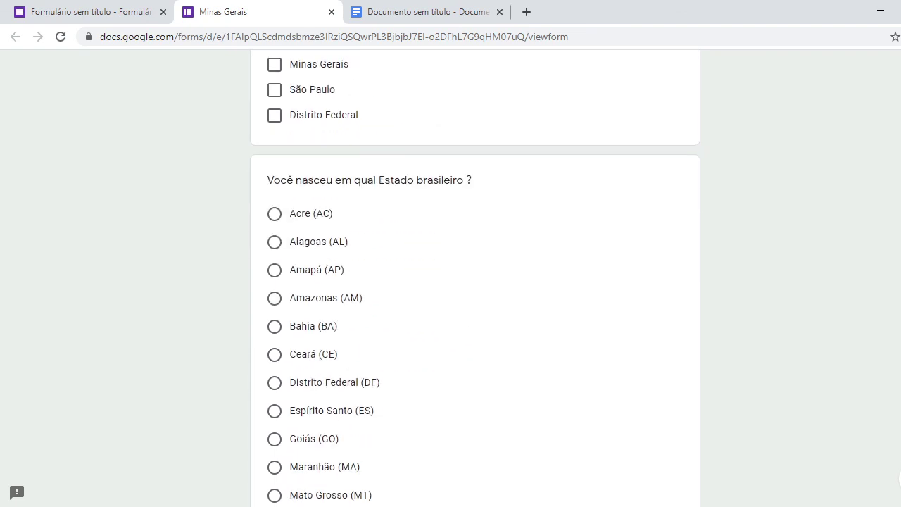
{"action": "scroll", "coordinate": [475, 281], "scroll_direction": "down", "scroll_amount": 2}
{"action": "scroll", "coordinate": [476, 281], "scroll_direction": "up", "scroll_amount": 5}
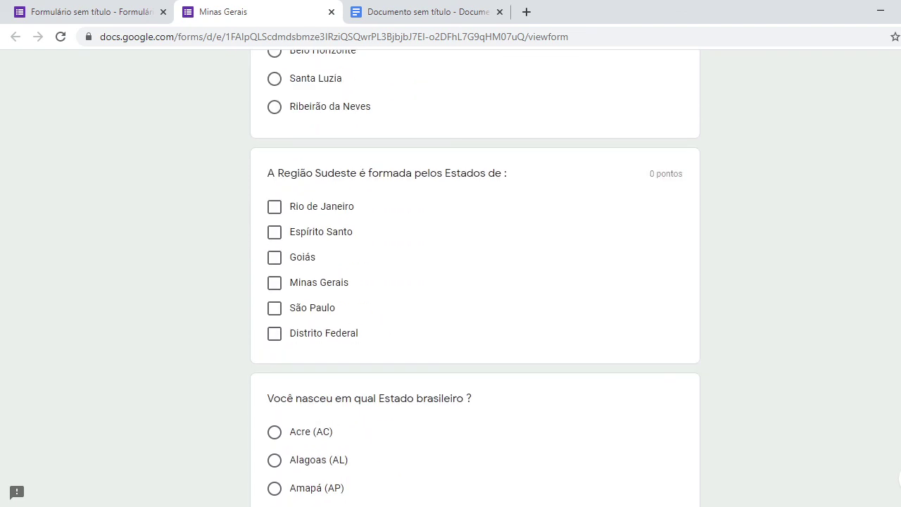
{"action": "left_click", "coordinate": [331, 12]}
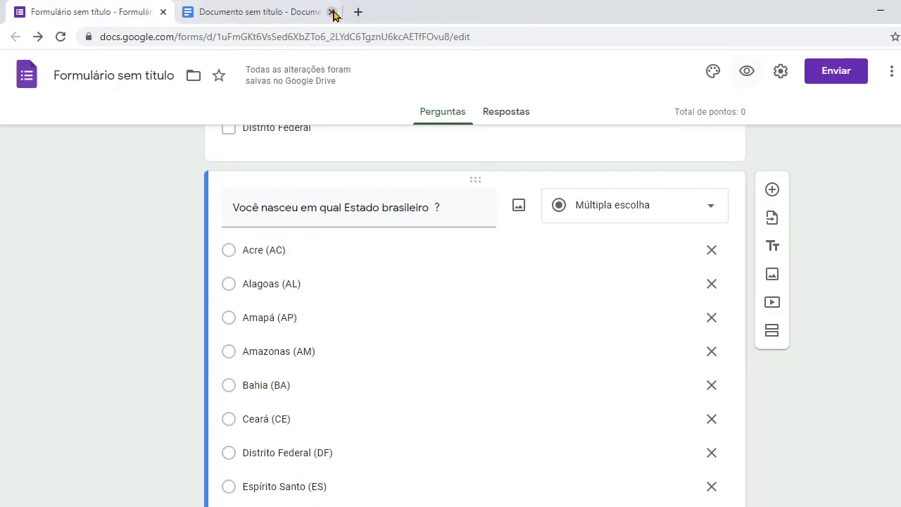
Set the birth state question's type to Lista suspensa again
{"action": "left_click", "coordinate": [715, 205]}
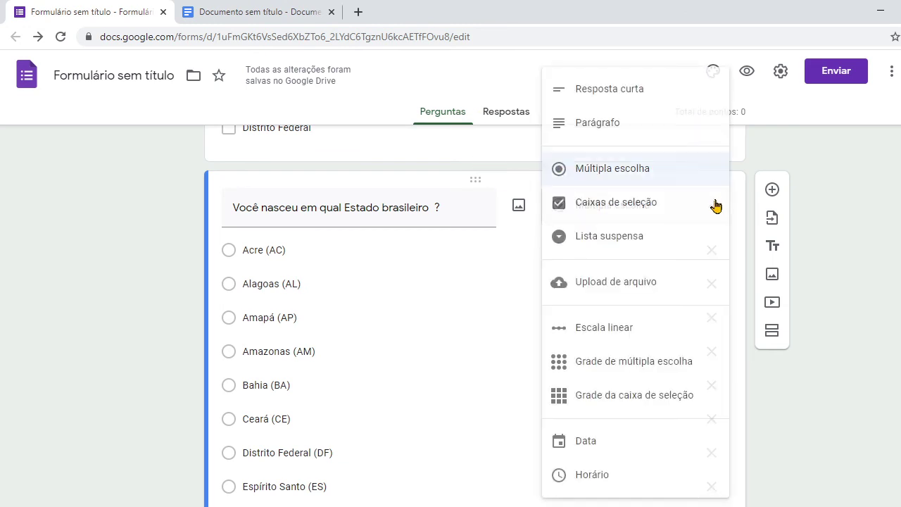
{"action": "left_click", "coordinate": [643, 242]}
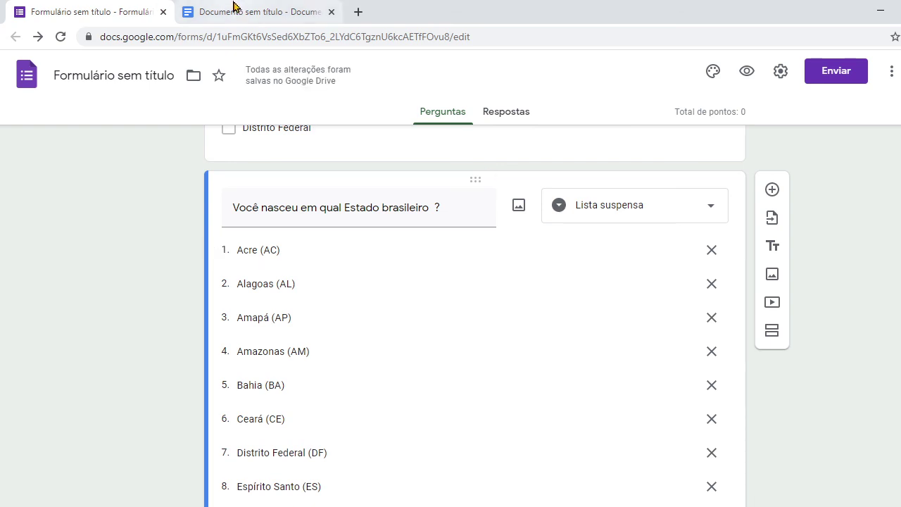
Open the birth state question's extra settings to view which ones a drop-down question offers
{"action": "scroll", "coordinate": [475, 317], "scroll_direction": "down", "scroll_amount": 4}
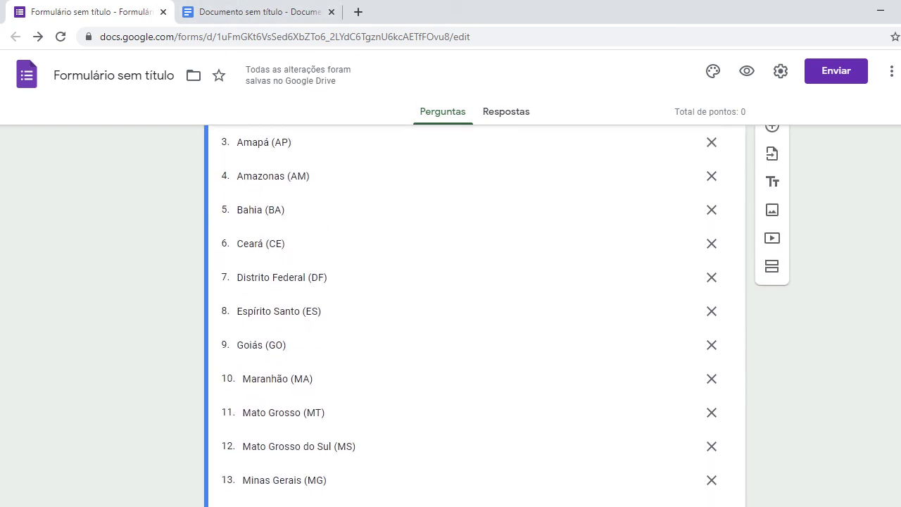
{"action": "scroll", "coordinate": [474, 317], "scroll_direction": "up", "scroll_amount": 7}
{"action": "scroll", "coordinate": [475, 316], "scroll_direction": "down", "scroll_amount": 1}
{"action": "scroll", "coordinate": [475, 317], "scroll_direction": "down", "scroll_amount": 12}
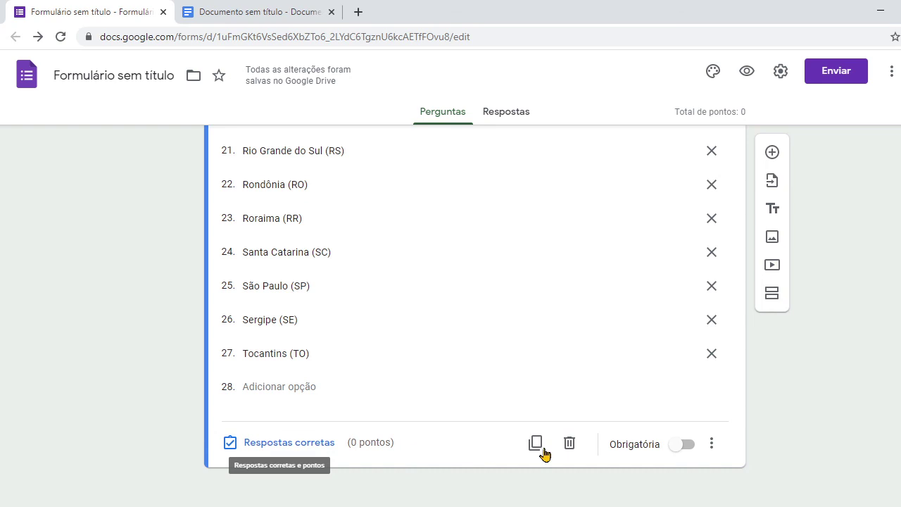
{"action": "left_click", "coordinate": [713, 444]}
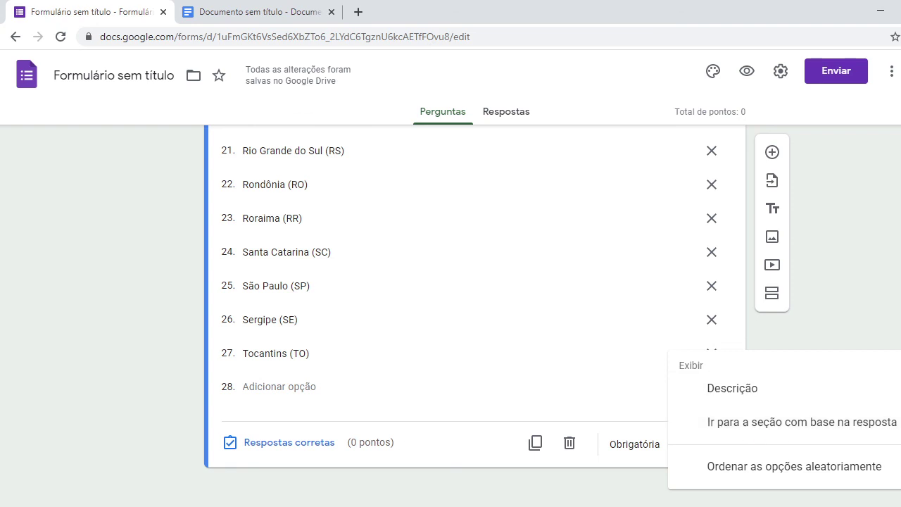
Review the form's questions and open the Região Sudeste question for editing at its Goiás option
{"action": "scroll", "coordinate": [475, 317], "scroll_direction": "up", "scroll_amount": 12}
{"action": "scroll", "coordinate": [475, 317], "scroll_direction": "up", "scroll_amount": 8}
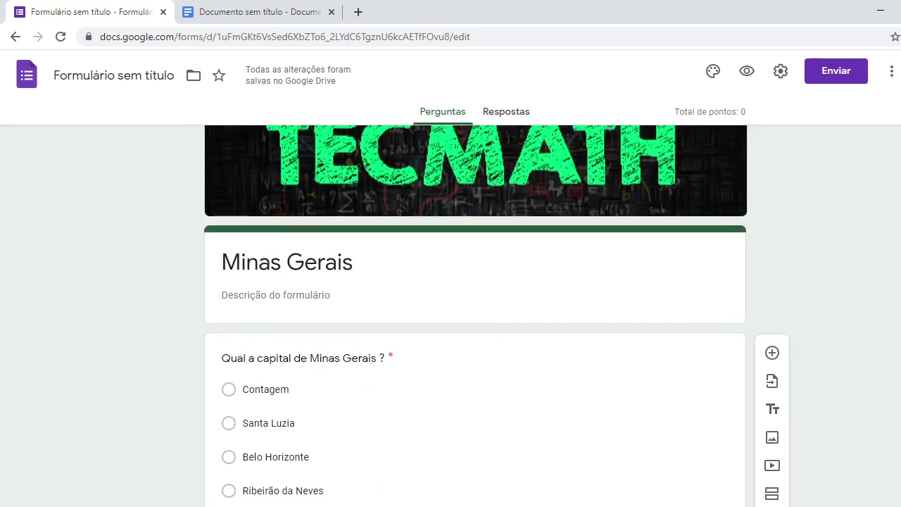
{"action": "scroll", "coordinate": [476, 317], "scroll_direction": "down", "scroll_amount": 5}
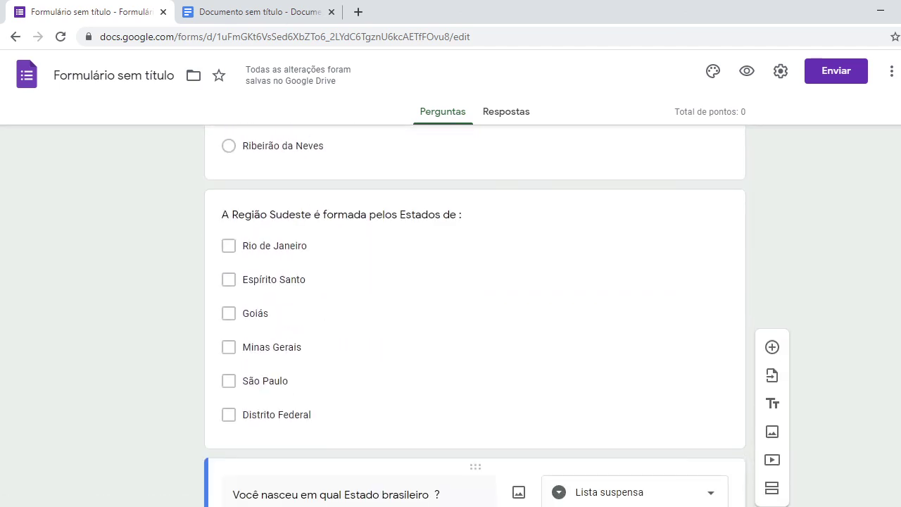
{"action": "scroll", "coordinate": [519, 302], "scroll_direction": "down", "scroll_amount": 10}
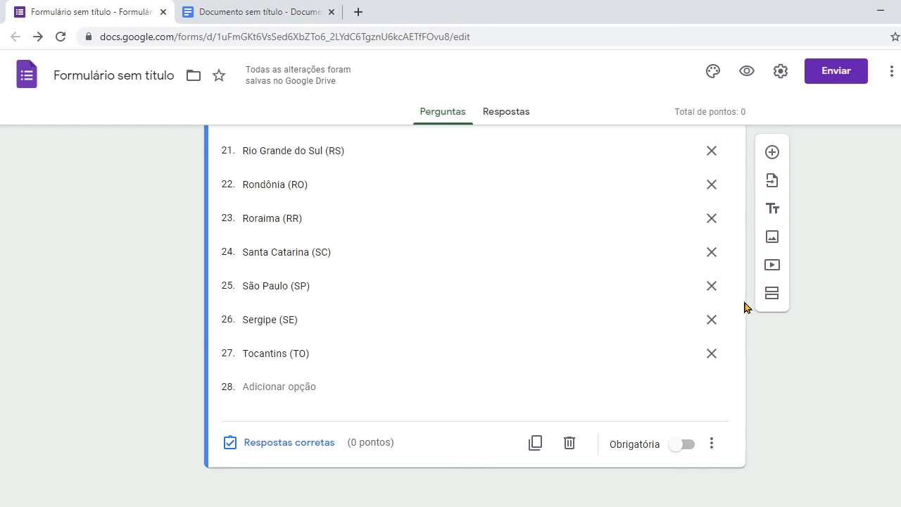
{"action": "scroll", "coordinate": [772, 293], "scroll_direction": "up", "scroll_amount": 10}
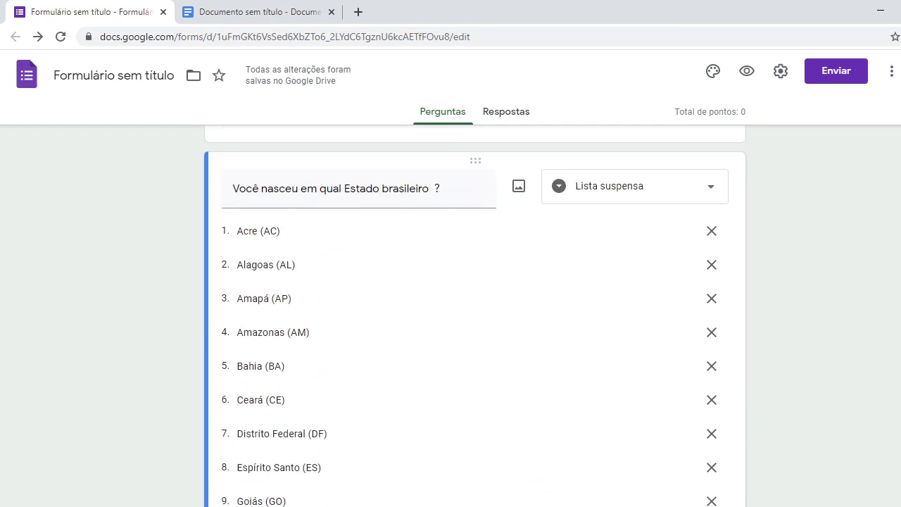
{"action": "scroll", "coordinate": [557, 342], "scroll_direction": "up", "scroll_amount": 5}
{"action": "left_click", "coordinate": [375, 377]}
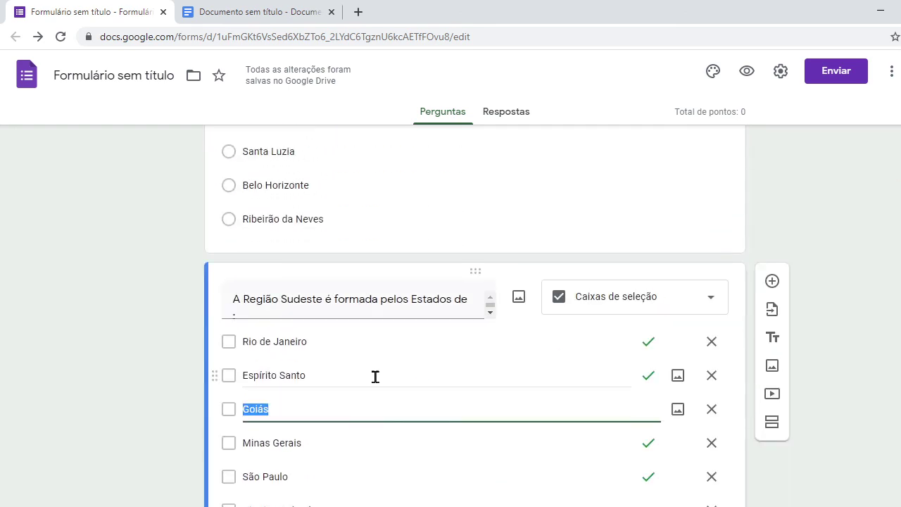